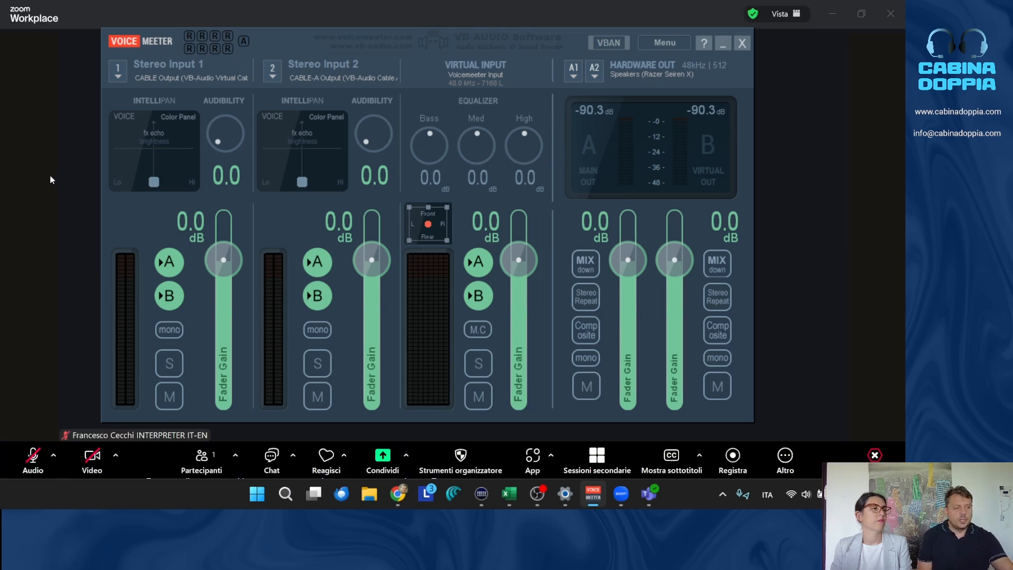
- Review the Zoom meeting window and the Teams audio device settings, and return to the Voicemeeter mixer
left_click(51, 180)
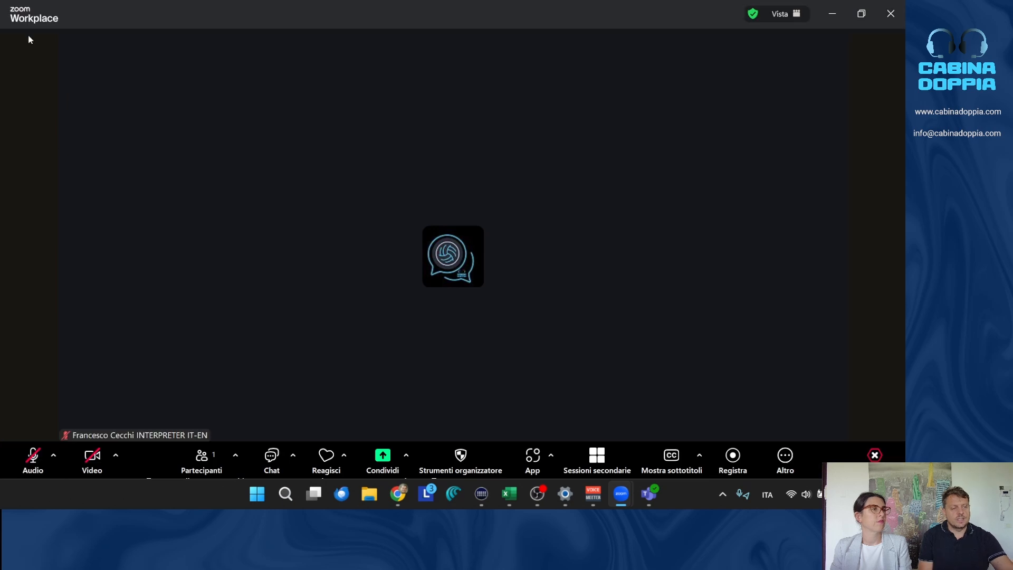
left_click(649, 494)
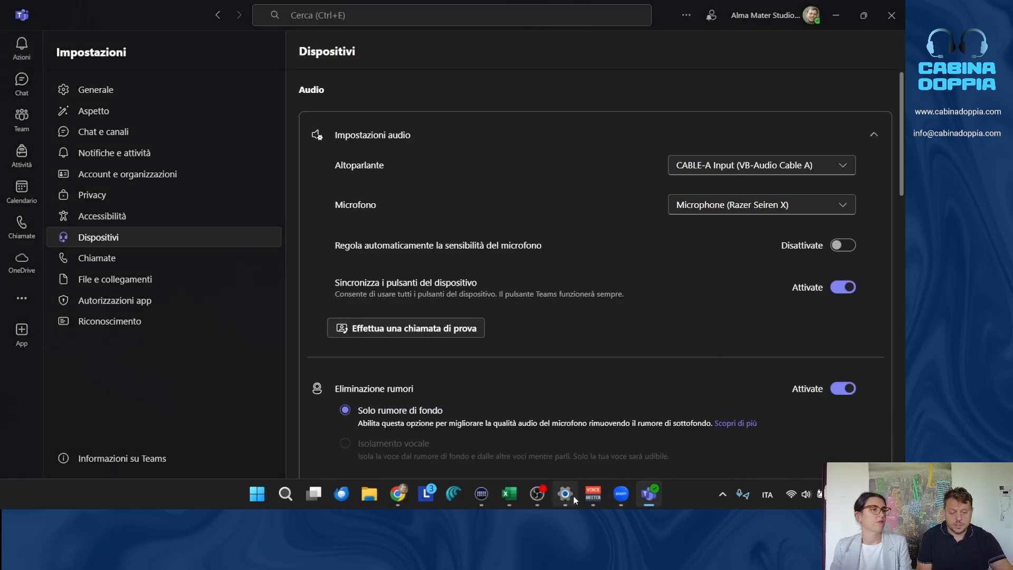
mouse_move(621, 494)
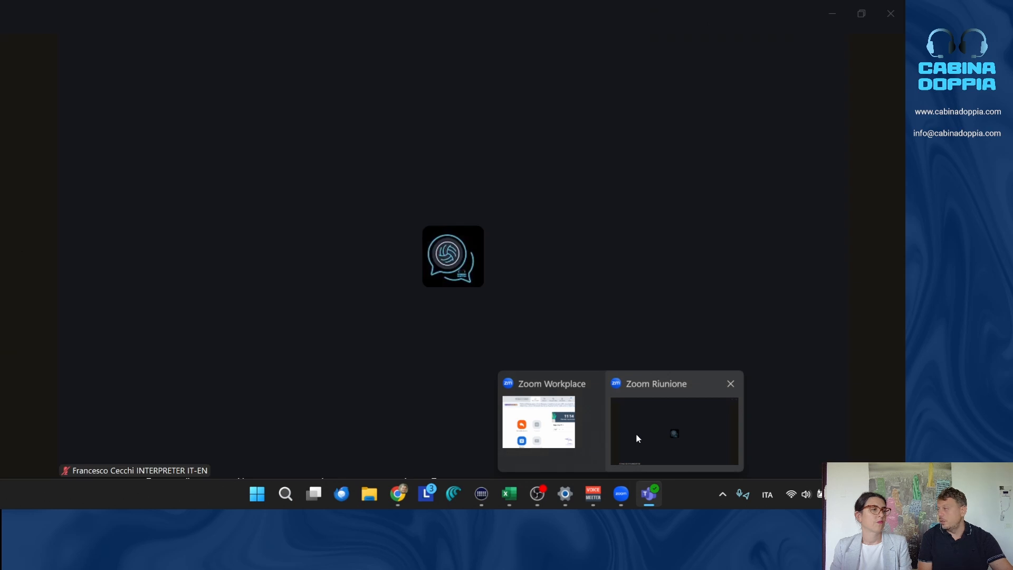
left_click(636, 436)
left_click(593, 493)
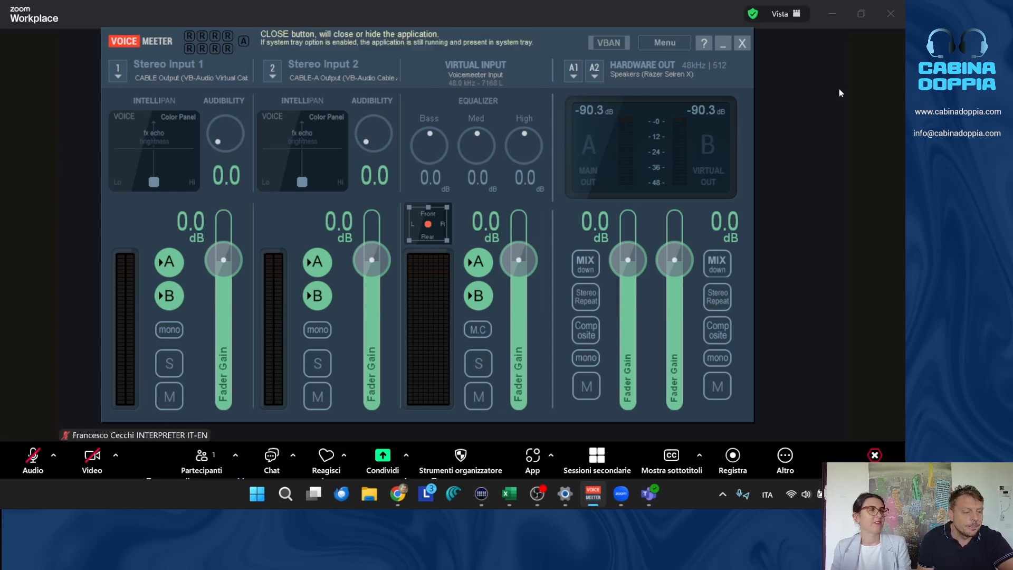
- Check the device choices for Stereo Input 1 in Voicemeeter, keeping CABLE Output (VB-Audio Virtual Cable) assigned
left_click(146, 80)
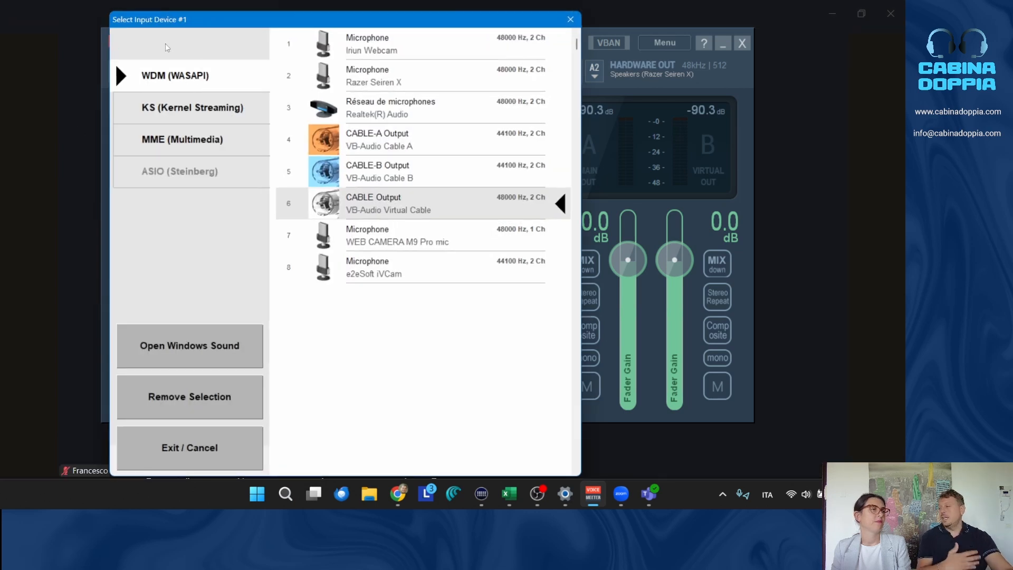
left_click(407, 213)
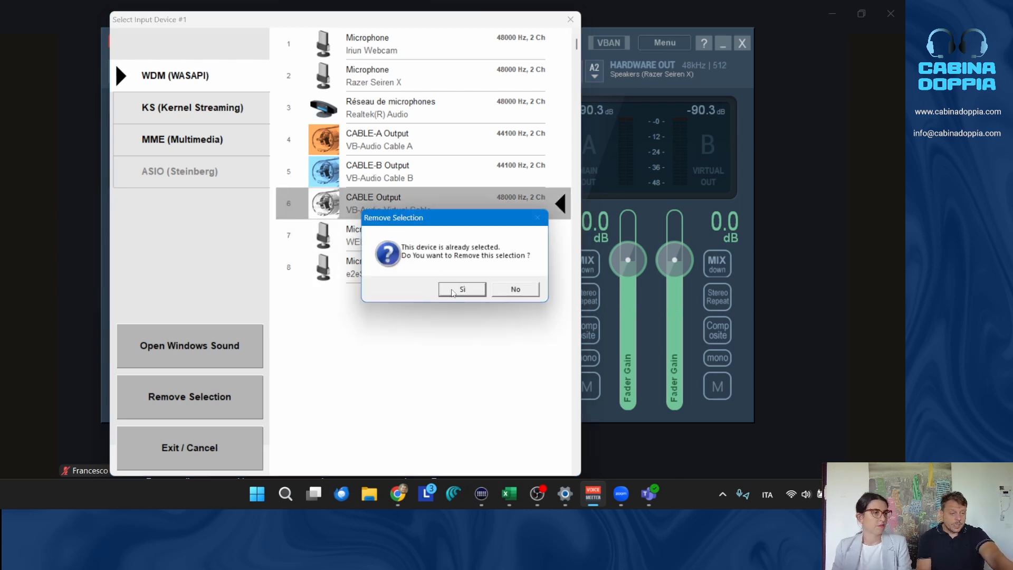
left_click(511, 290)
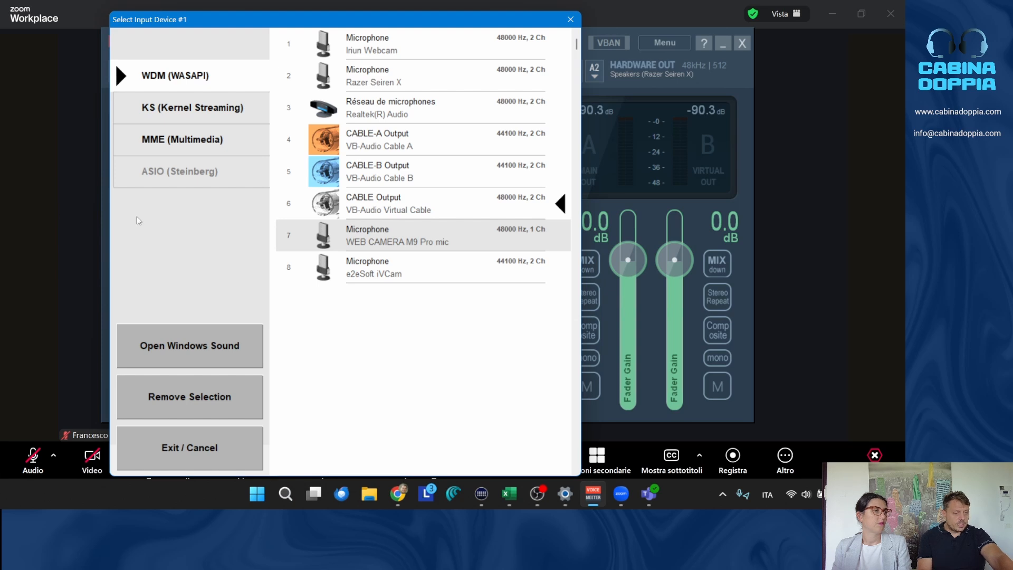
- Switch to the Zoom meeting and examine which speaker is selected in its audio options
left_click(44, 282)
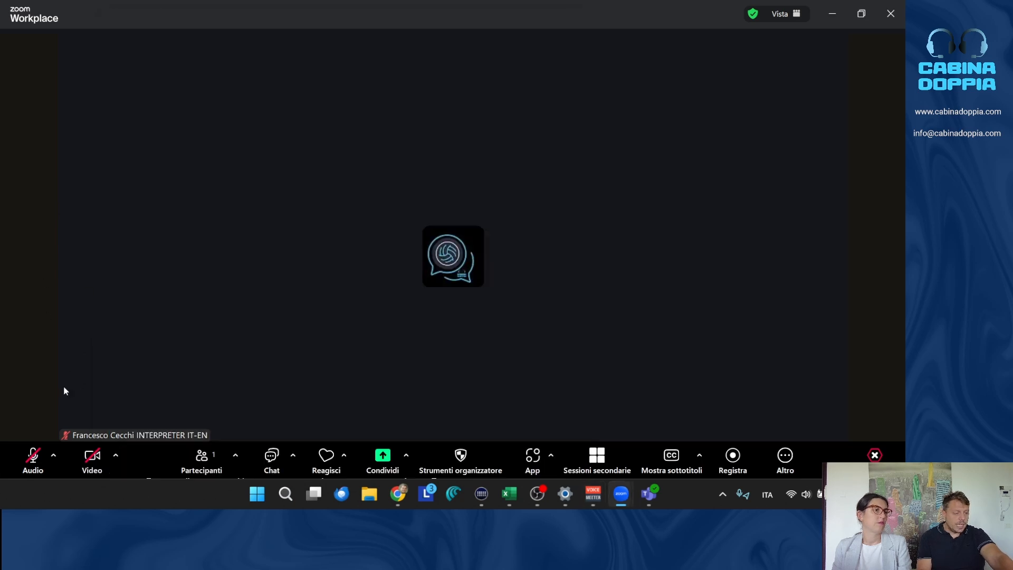
left_click(53, 454)
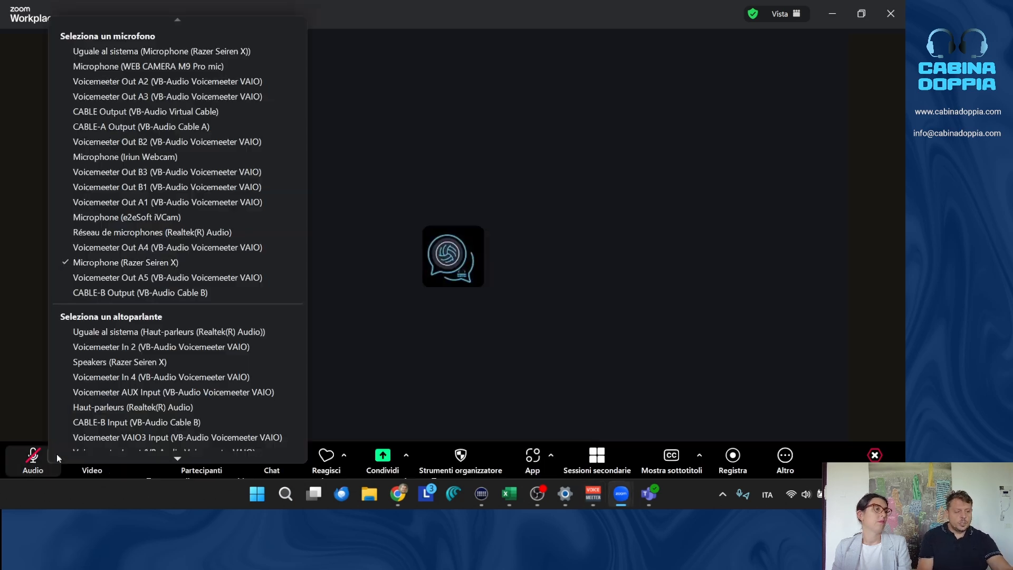
scroll(79, 333, "down", 5)
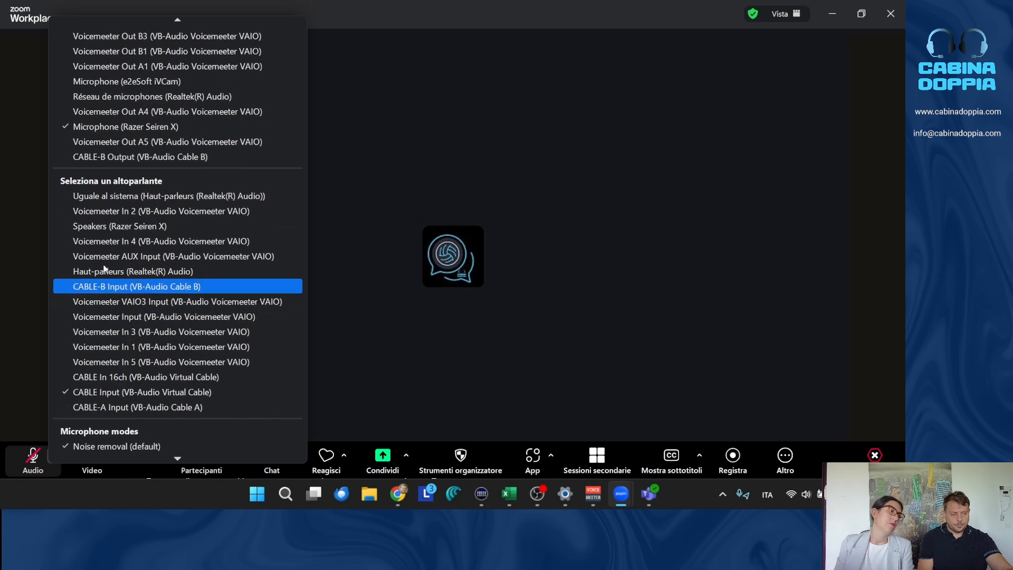
scroll(147, 194, "down", 3)
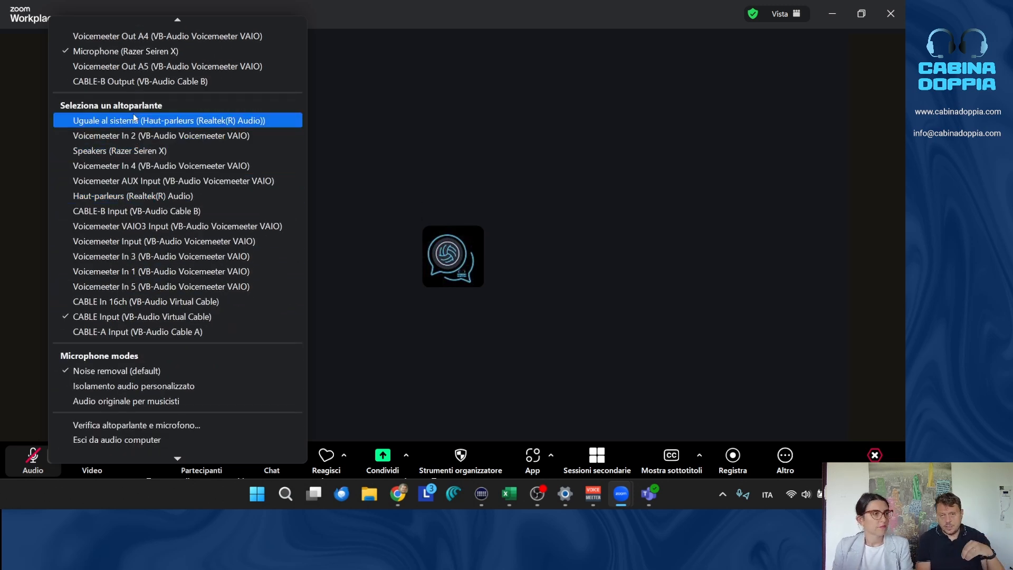
scroll(134, 120, "down", 1)
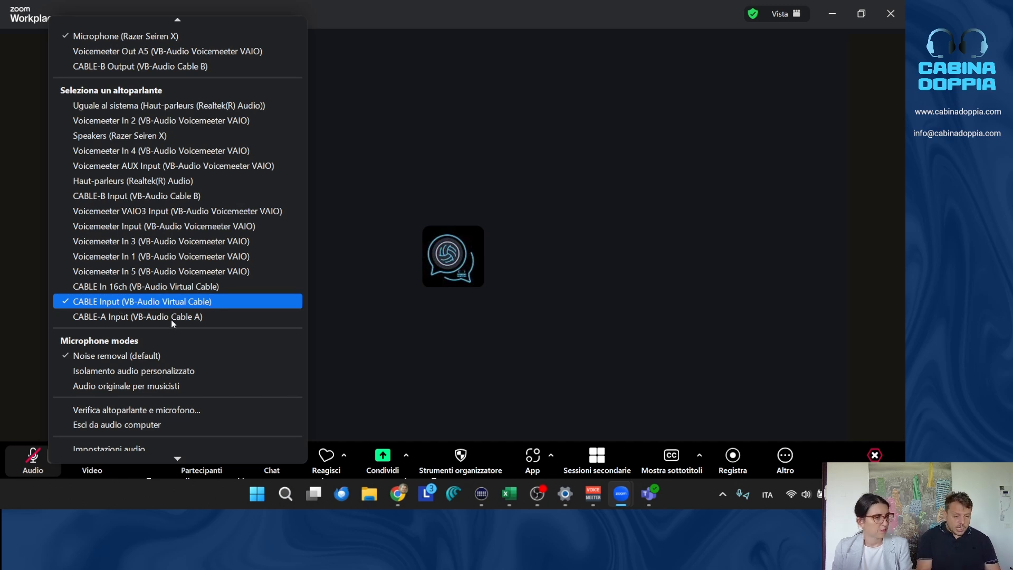
- Close the input device selection in Voicemeeter and compare its Stereo Input 1 with the speaker list in Zoom
left_click(593, 494)
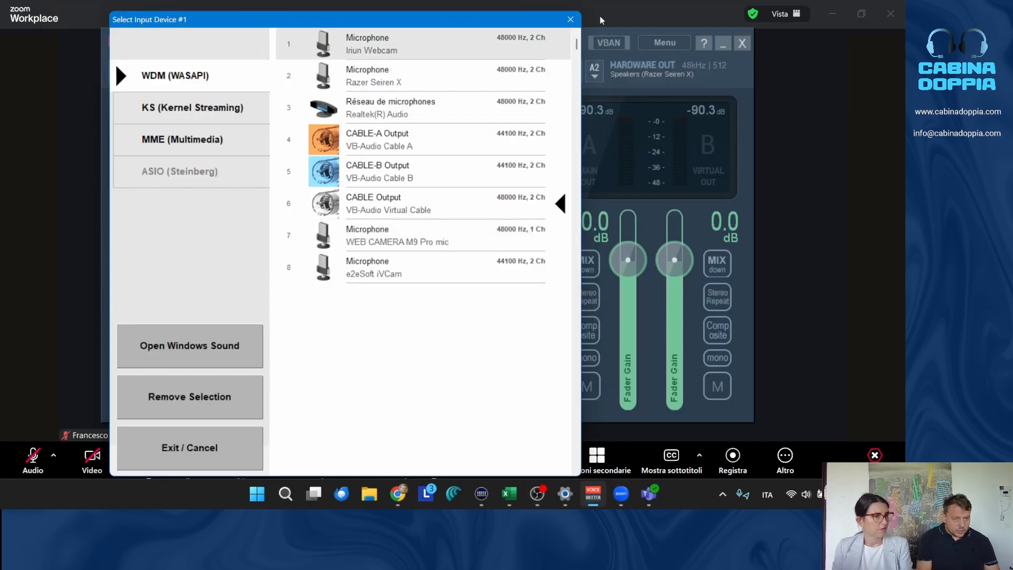
left_click(570, 20)
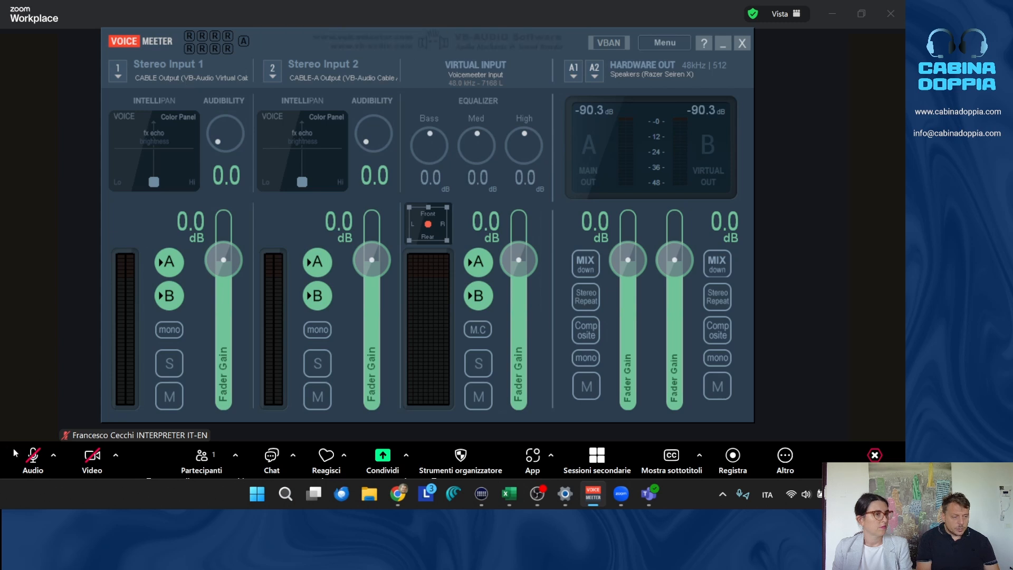
left_click(54, 455)
scroll(126, 331, "down", 3)
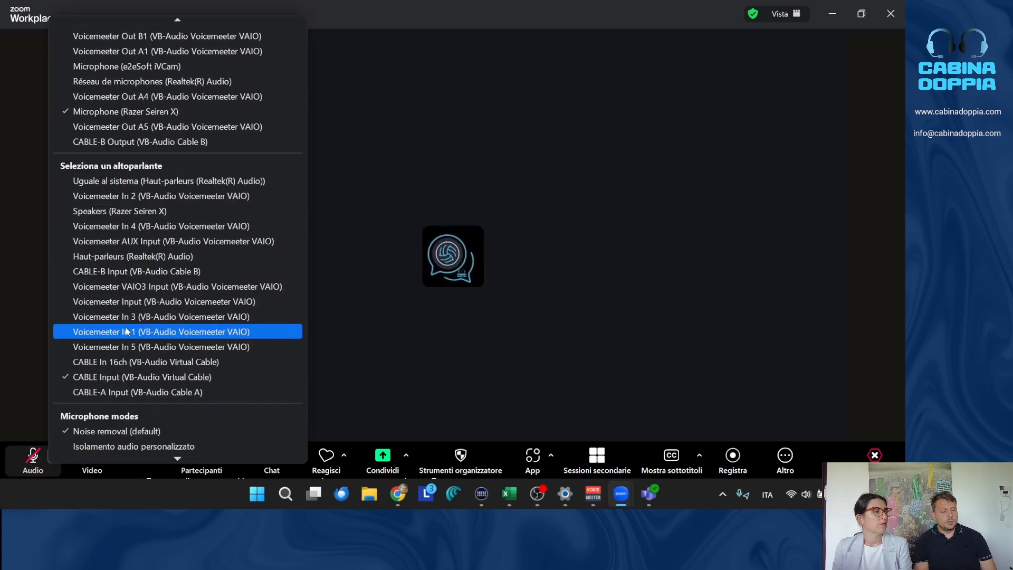
left_click(454, 348)
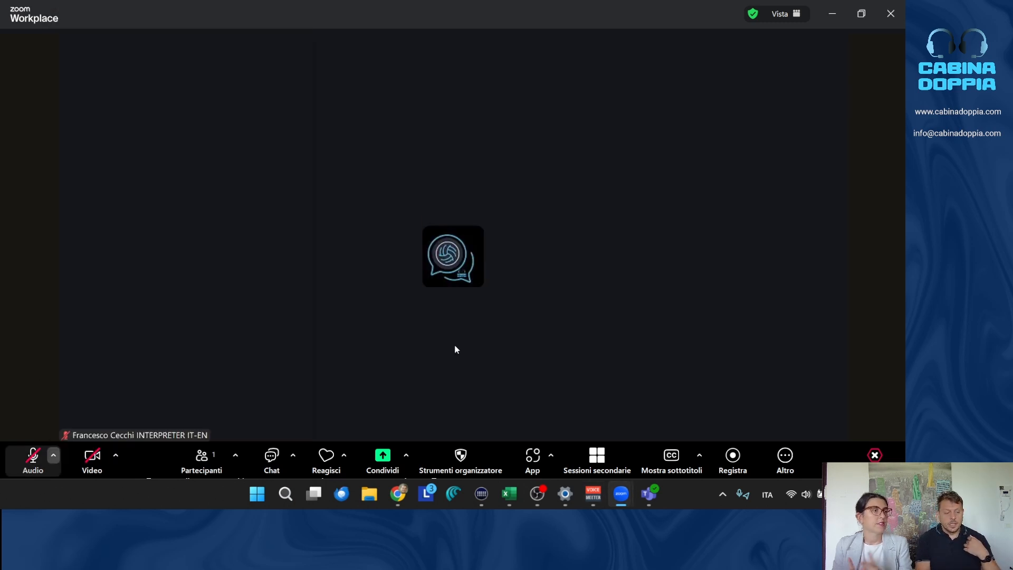
- Start Zoom's speaker and microphone test with CABLE Input (VB-Audio Virtual Cable) as the speaker
left_click(57, 456)
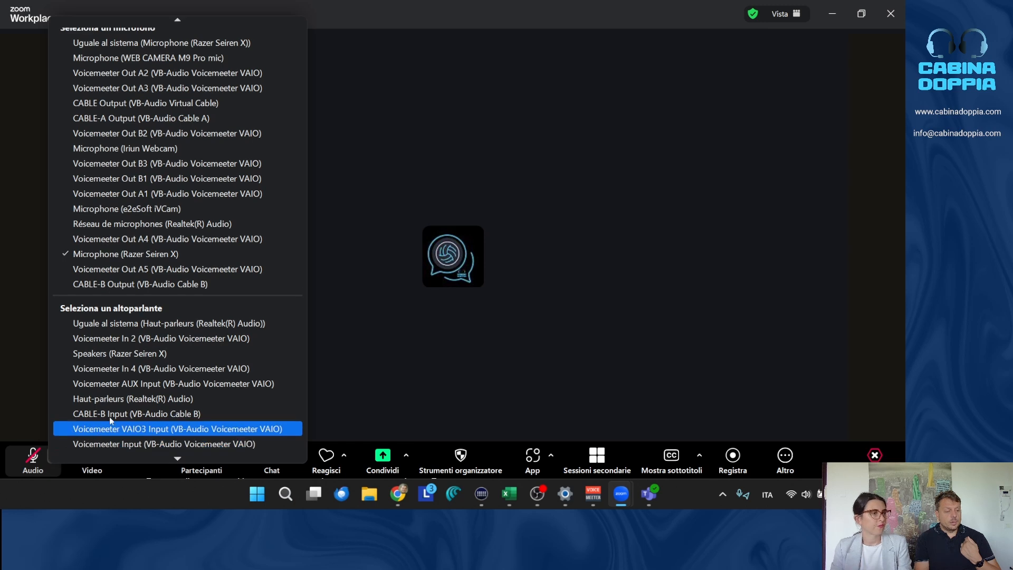
scroll(163, 362, "down", 4)
scroll(164, 388, "down", 1)
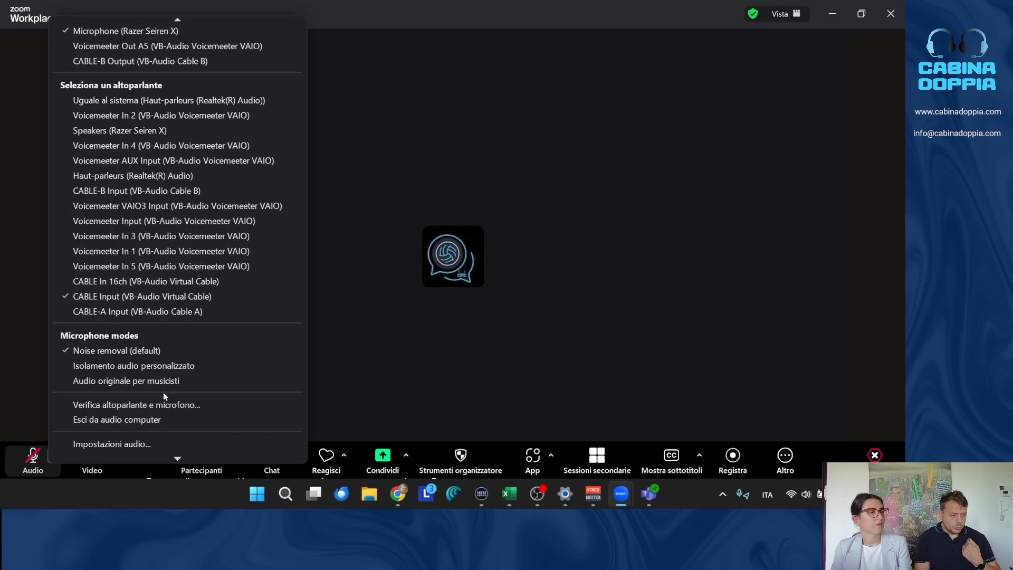
left_click(165, 404)
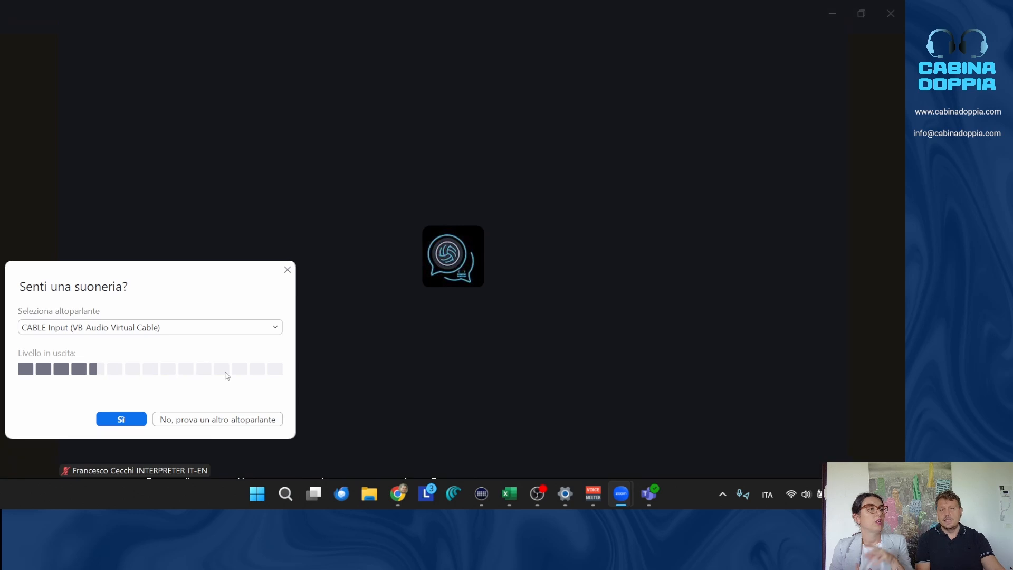
- Watch the Stereo Input 1 level in Voicemeeter with its window moved clear of the Zoom test, and close the test
left_click(593, 493)
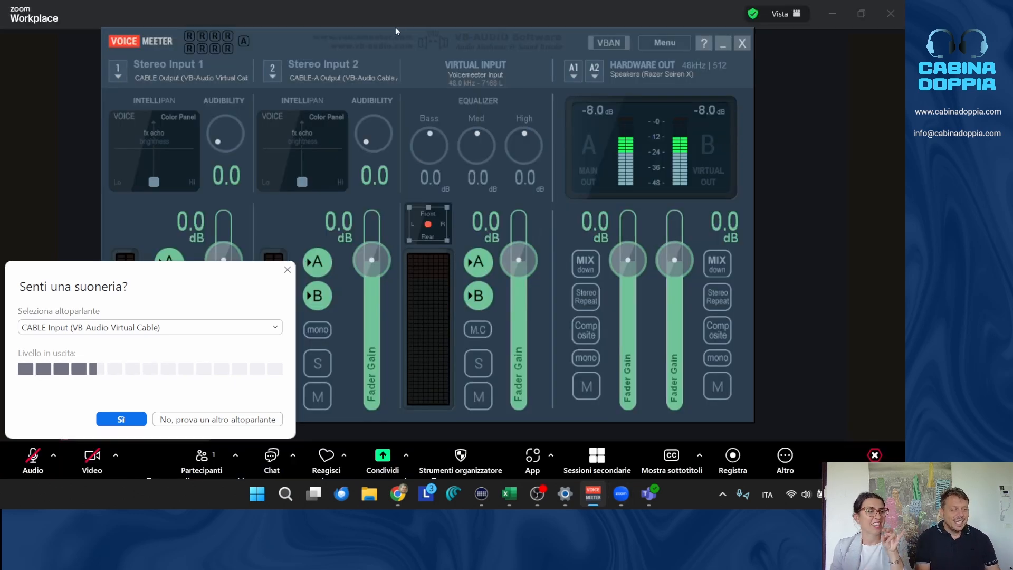
left_click_drag(395, 32, 599, 21)
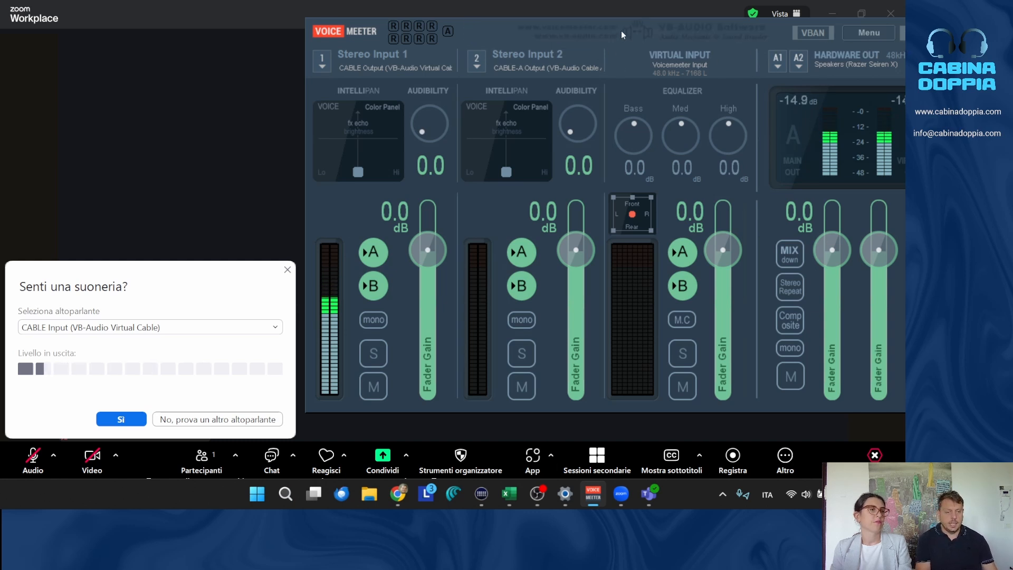
left_click_drag(622, 31, 475, 54)
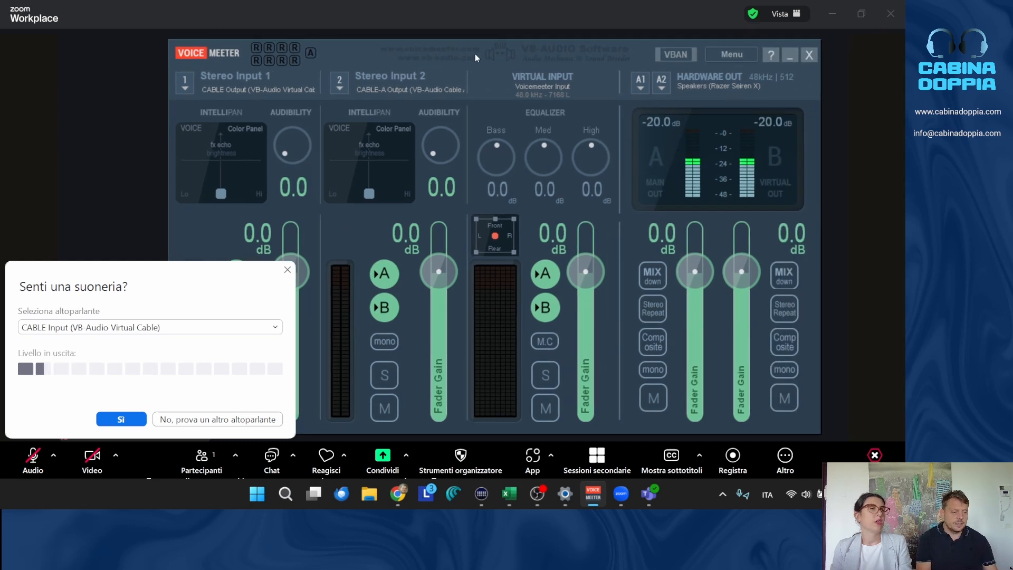
left_click(288, 270)
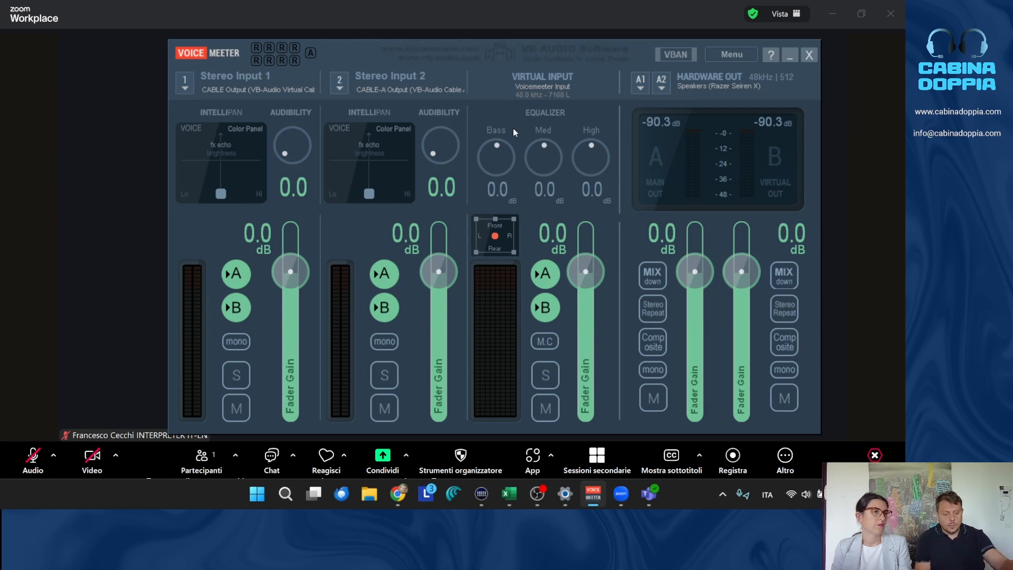
- Switch to the Teams device settings and examine the available speakers, leaving CABLE-A Input (VB-Audio Cable A) selected
left_click(649, 497)
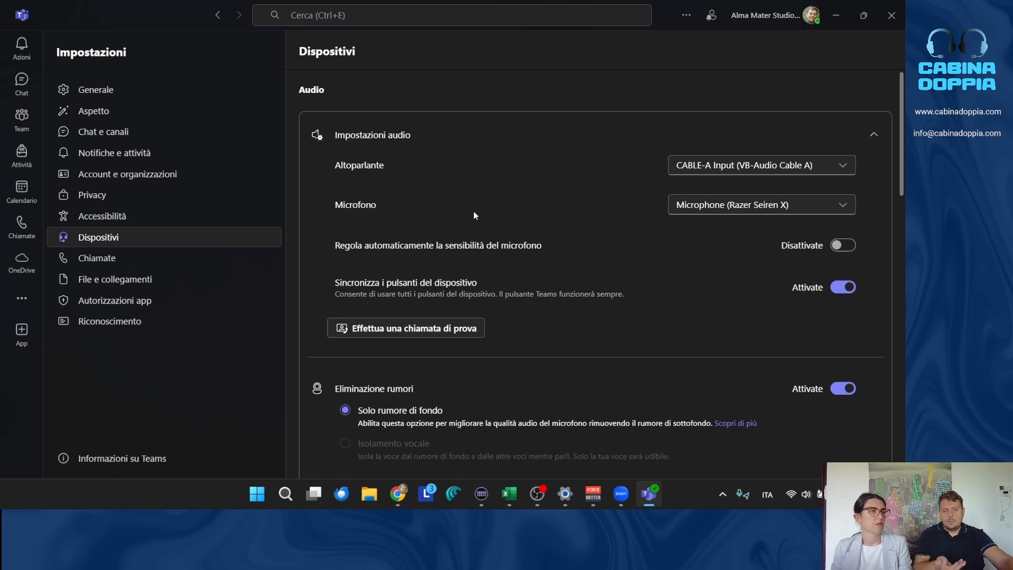
left_click(844, 168)
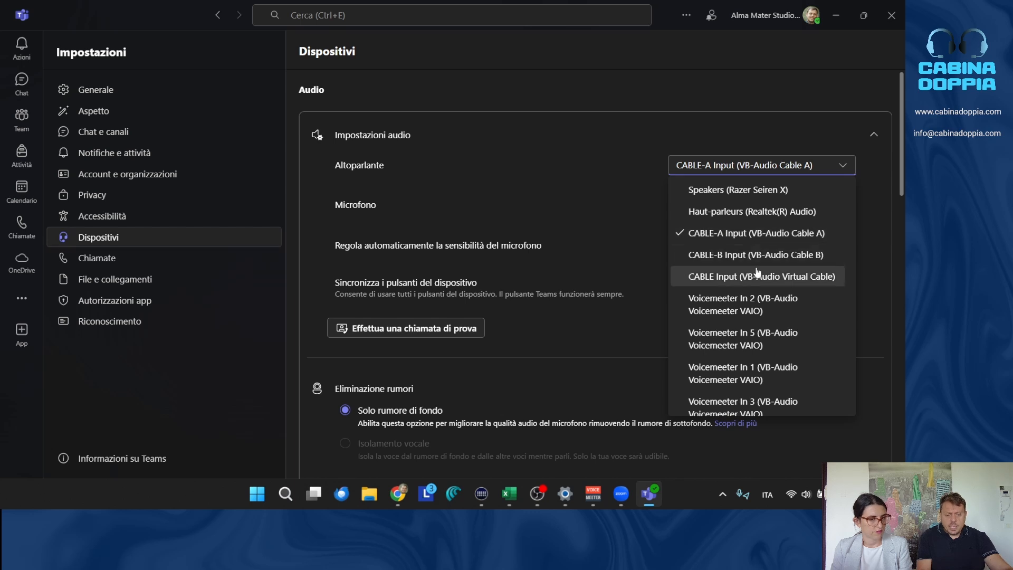
scroll(757, 266, "down", 5)
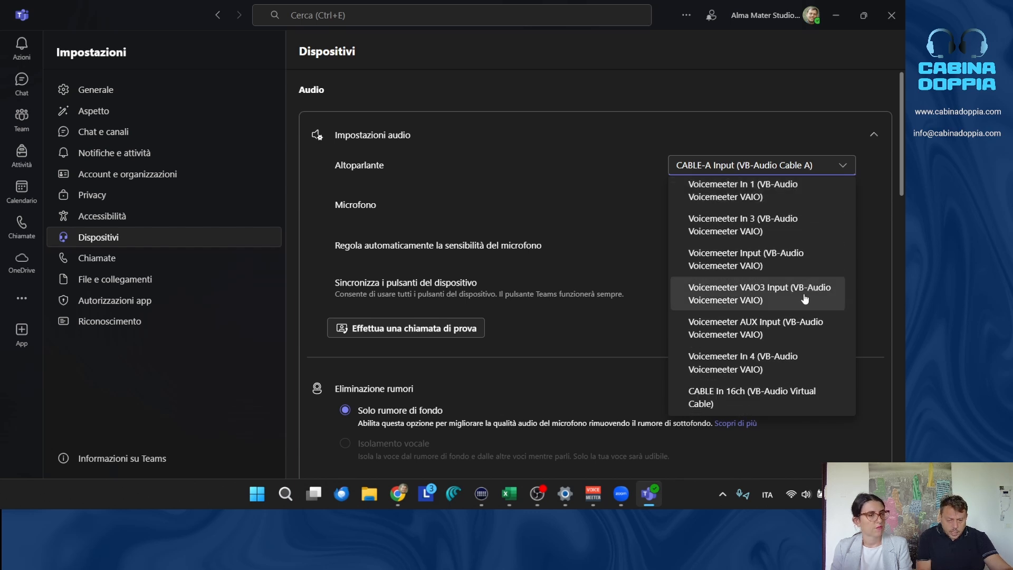
scroll(797, 316, "up", 5)
scroll(776, 334, "up", 1)
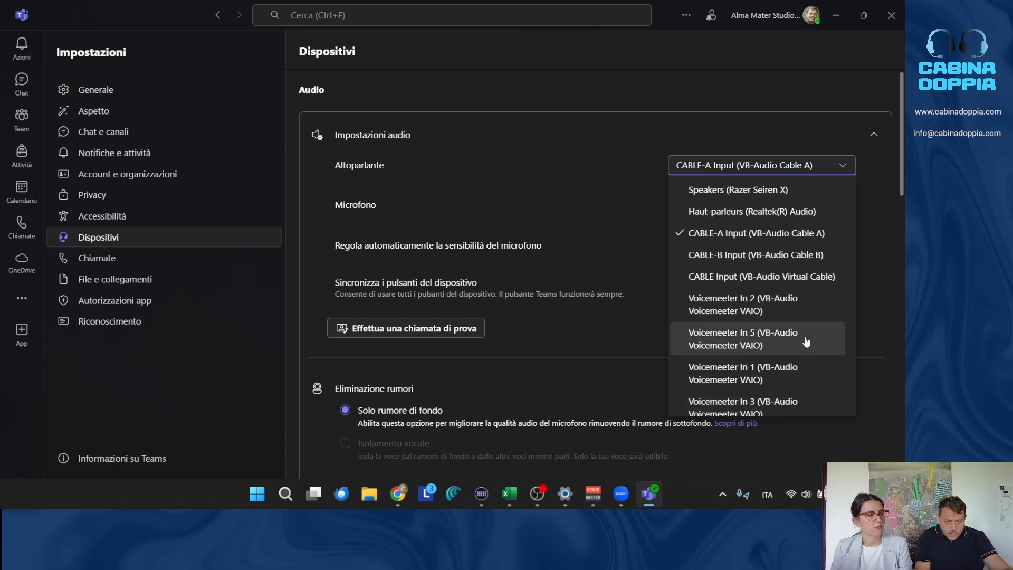
scroll(805, 339, "down", 4)
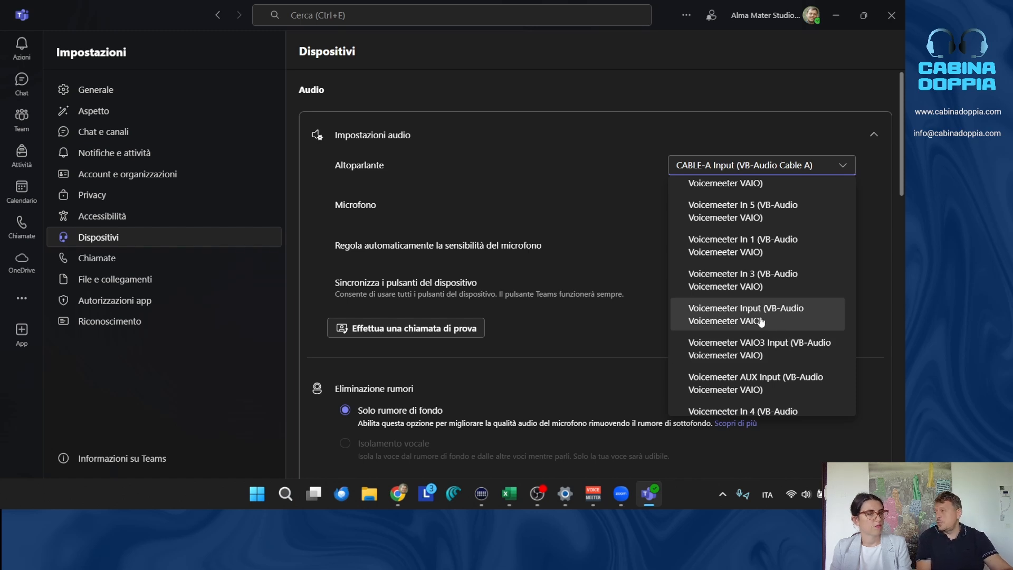
left_click(563, 200)
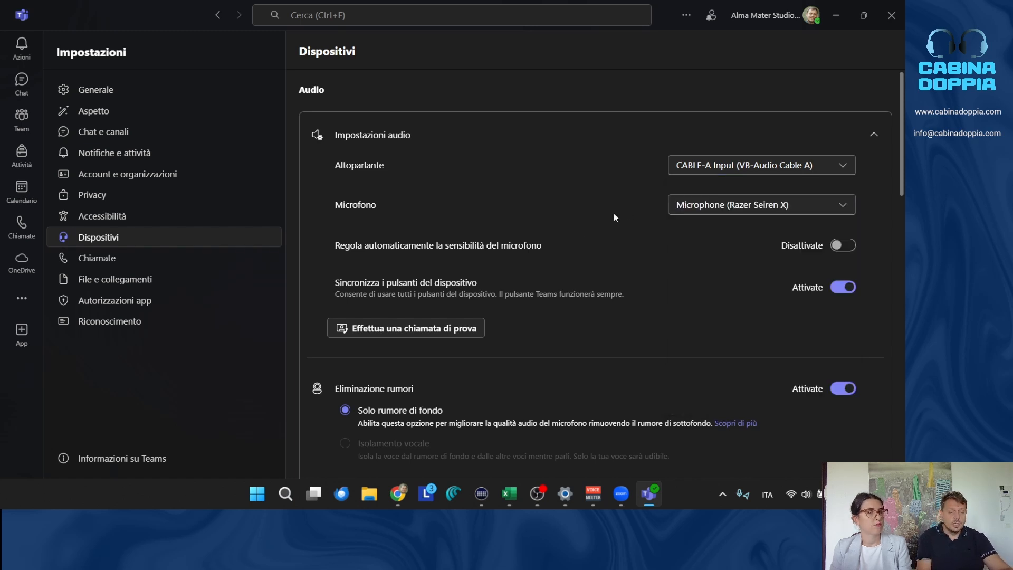
- Start a test call in Teams and bring up Voicemeeter to watch the Stereo Input 2 level
scroll(605, 247, "down", 1)
left_click(440, 275)
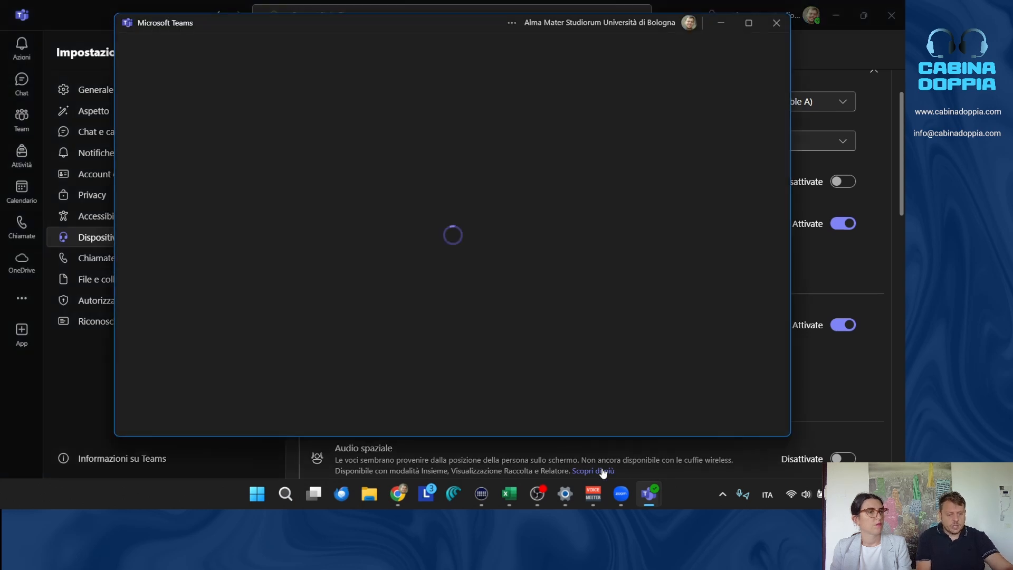
mouse_move(587, 493)
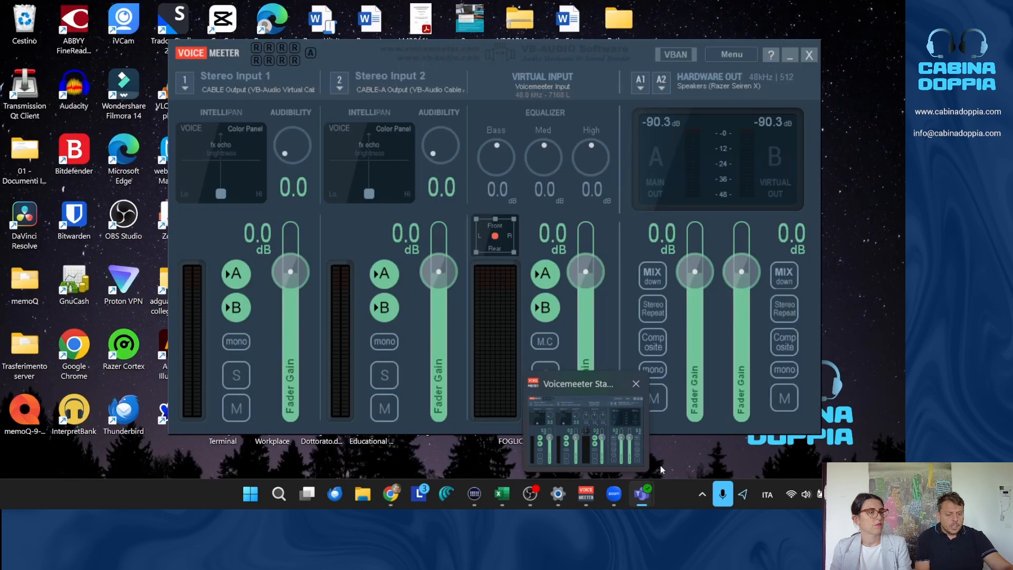
left_click(623, 449)
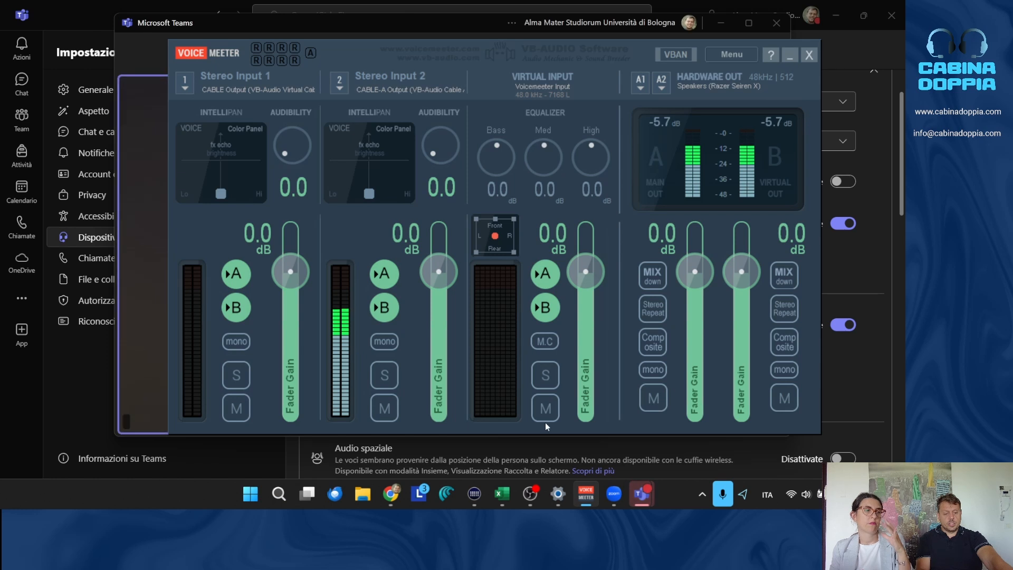
- Start Zoom's speaker test on CABLE Input during the Teams test call, and bring up Voicemeeter clear of the test window
mouse_move(614, 493)
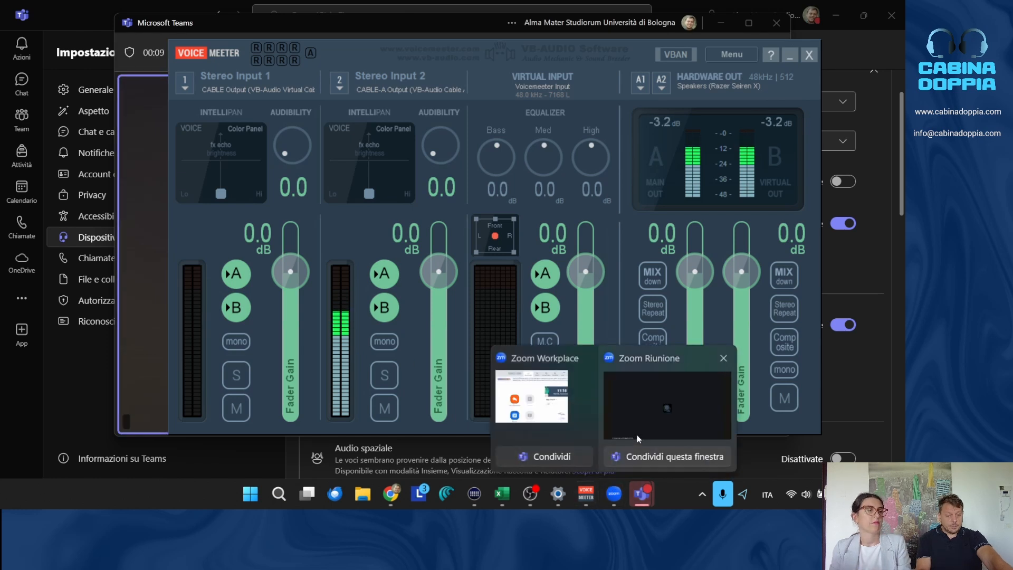
left_click(666, 407)
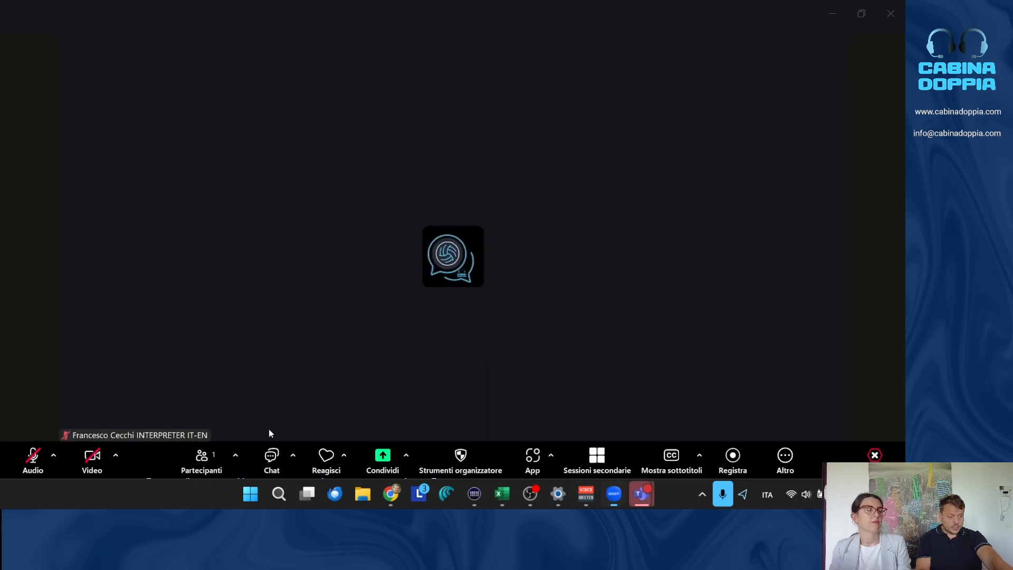
left_click(55, 458)
scroll(128, 399, "down", 5)
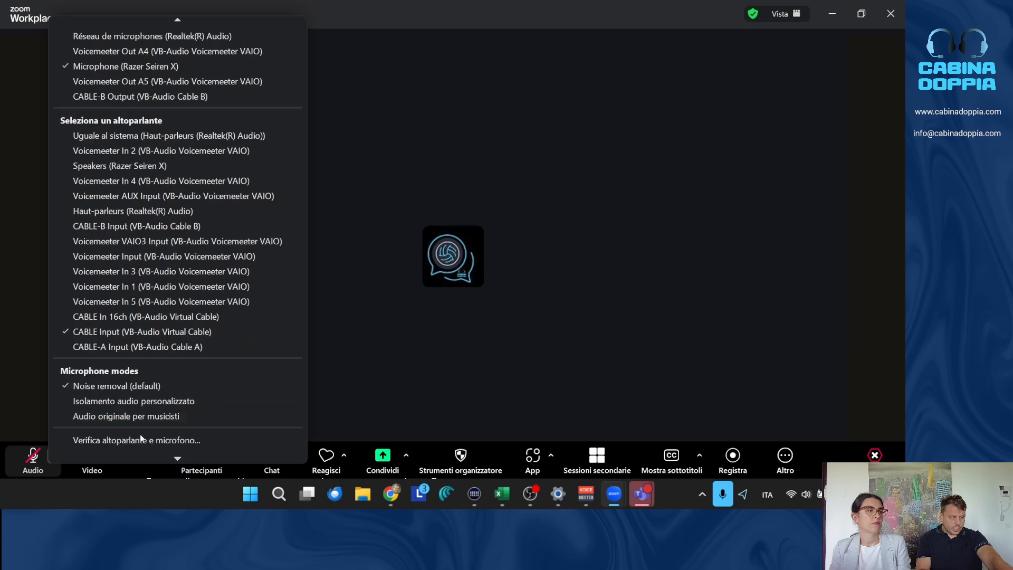
left_click(149, 404)
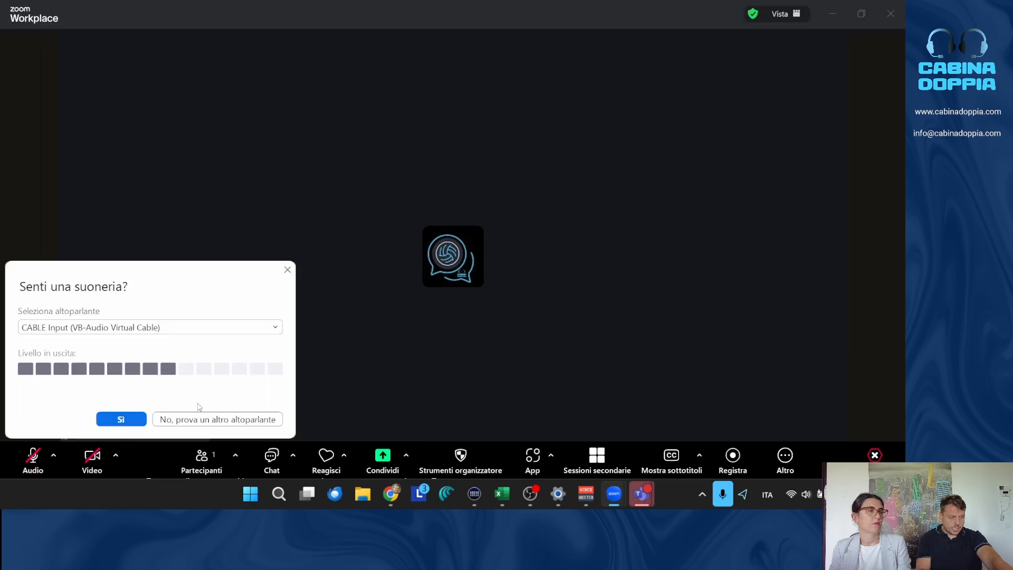
left_click(578, 492)
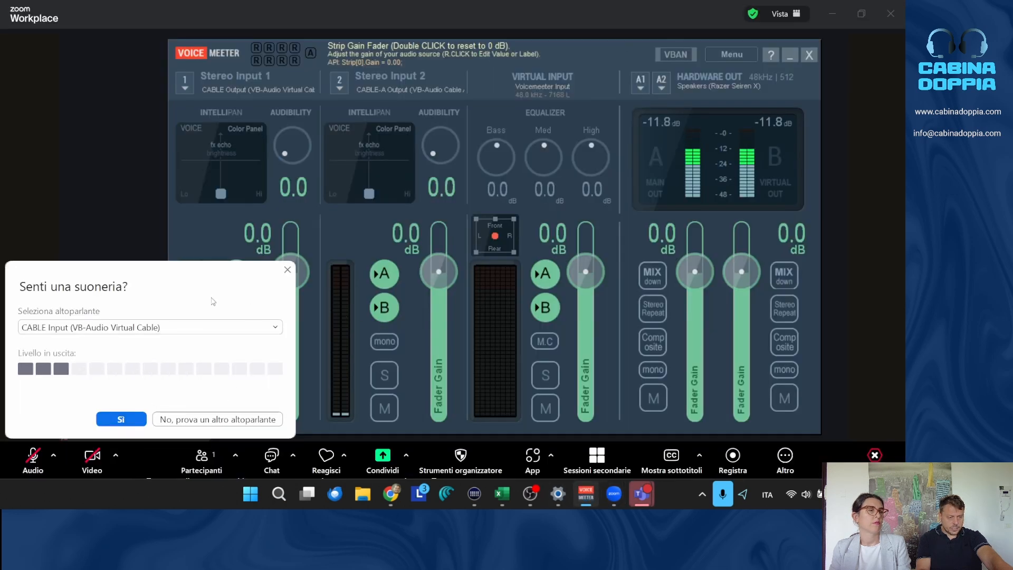
left_click_drag(441, 68, 596, 61)
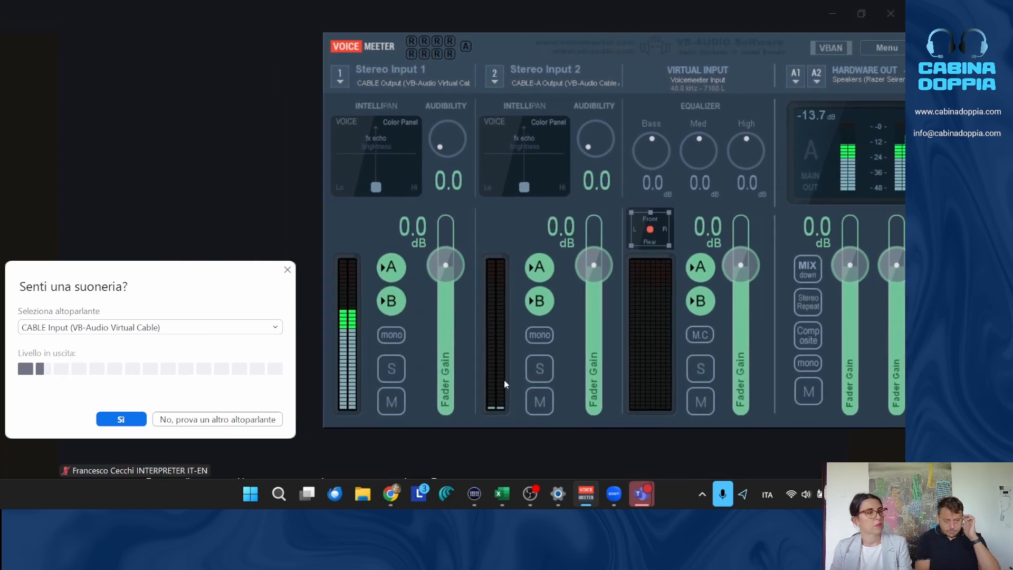
- End the running Teams test call, start a new one from the device settings, and bring Voicemeeter back to watch both input levels
mouse_move(641, 494)
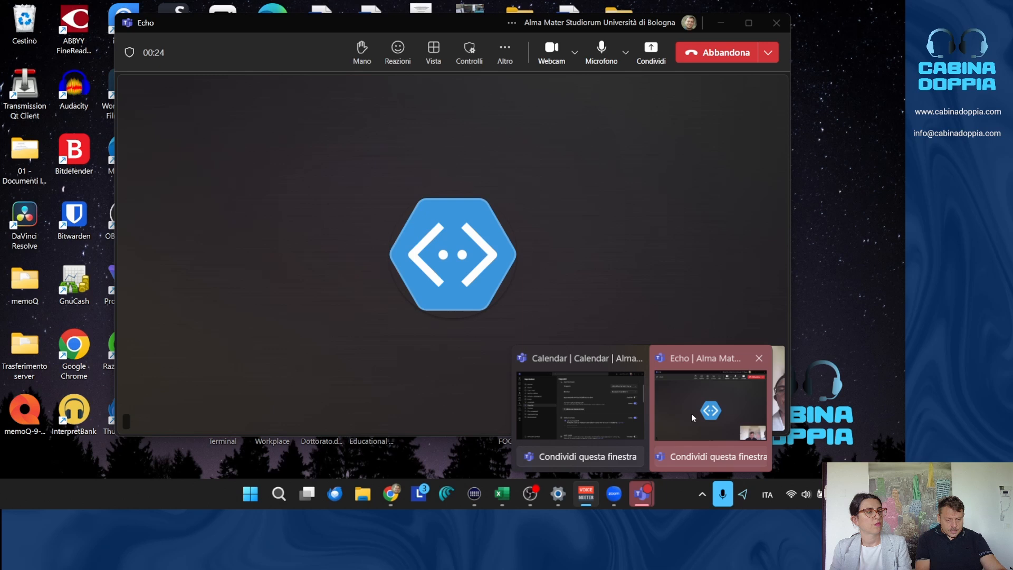
left_click(691, 413)
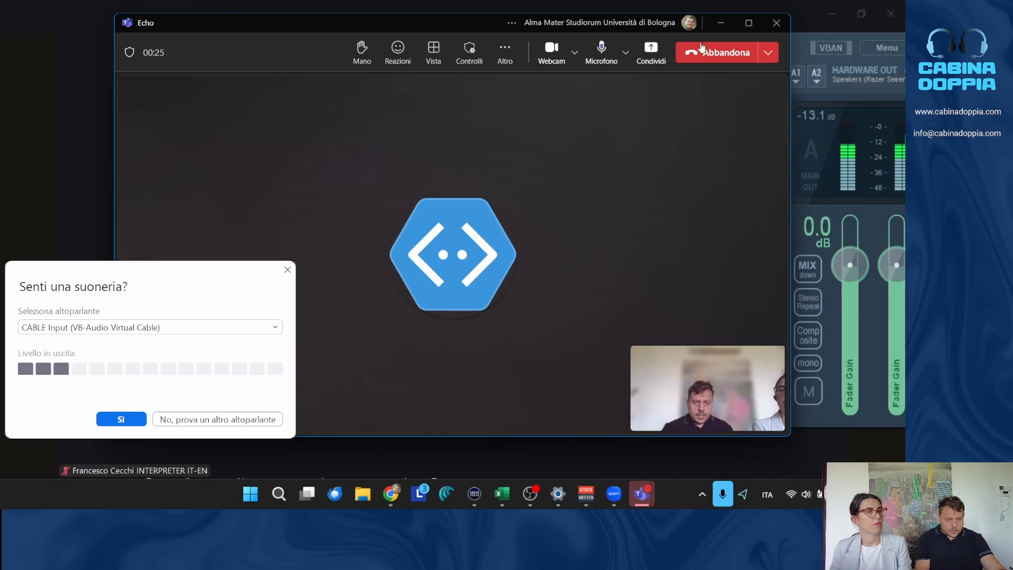
left_click(706, 78)
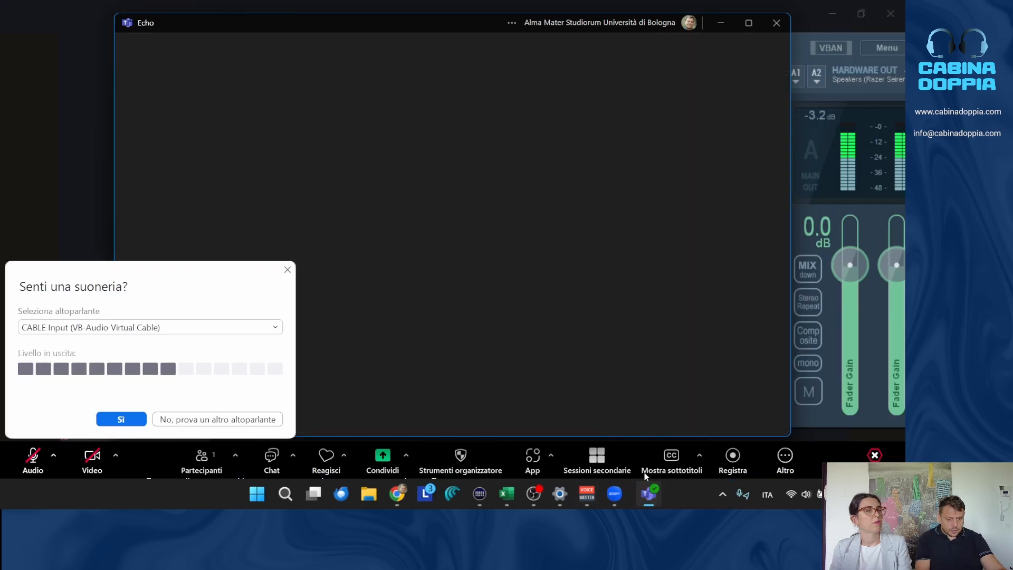
left_click(374, 356)
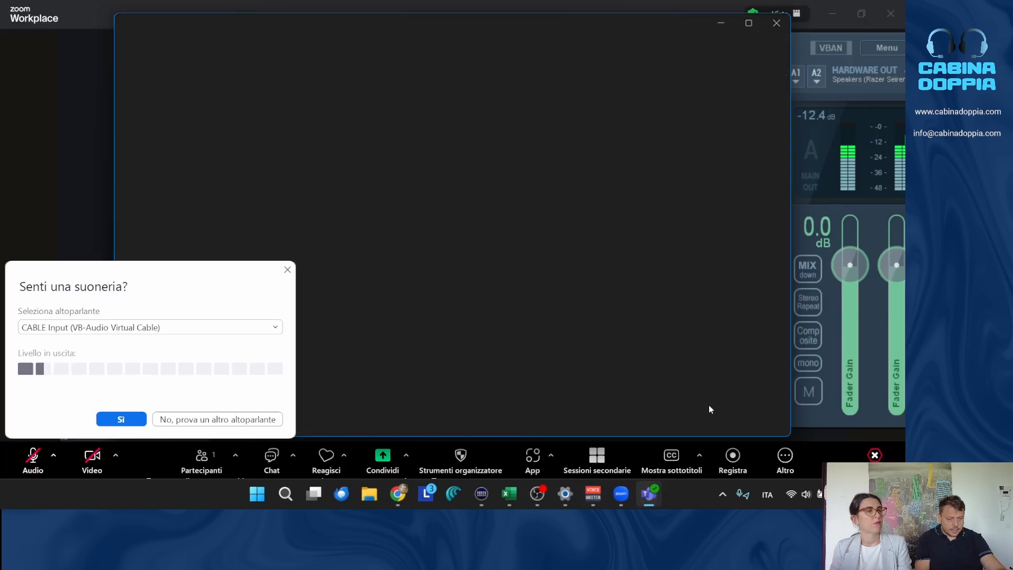
left_click(659, 495)
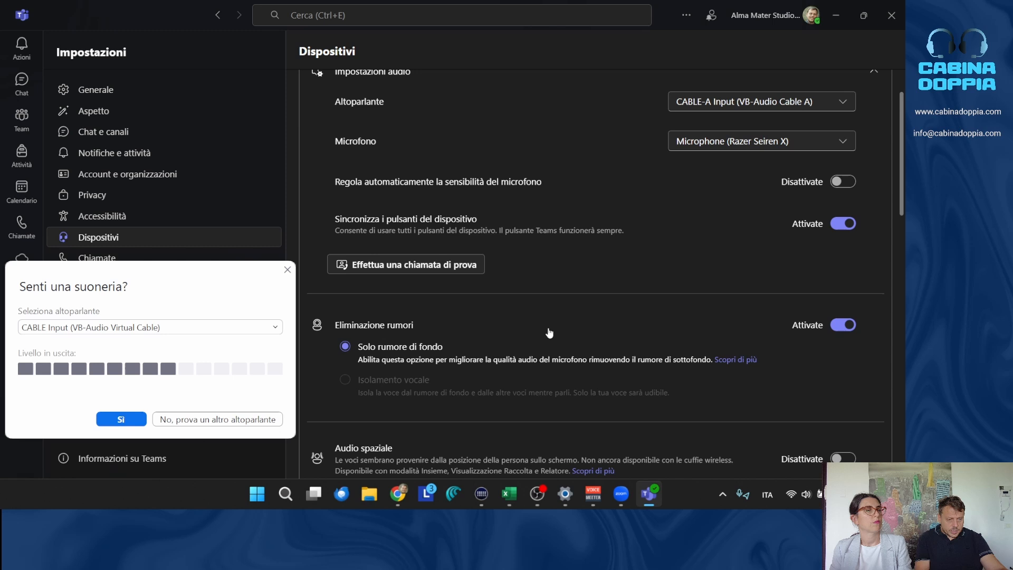
left_click(463, 269)
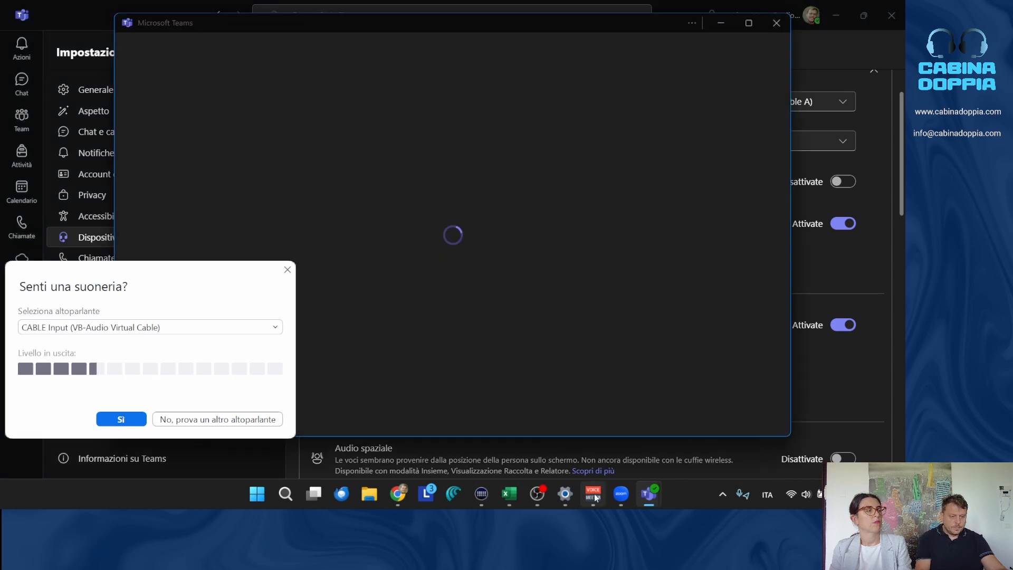
left_click(545, 431)
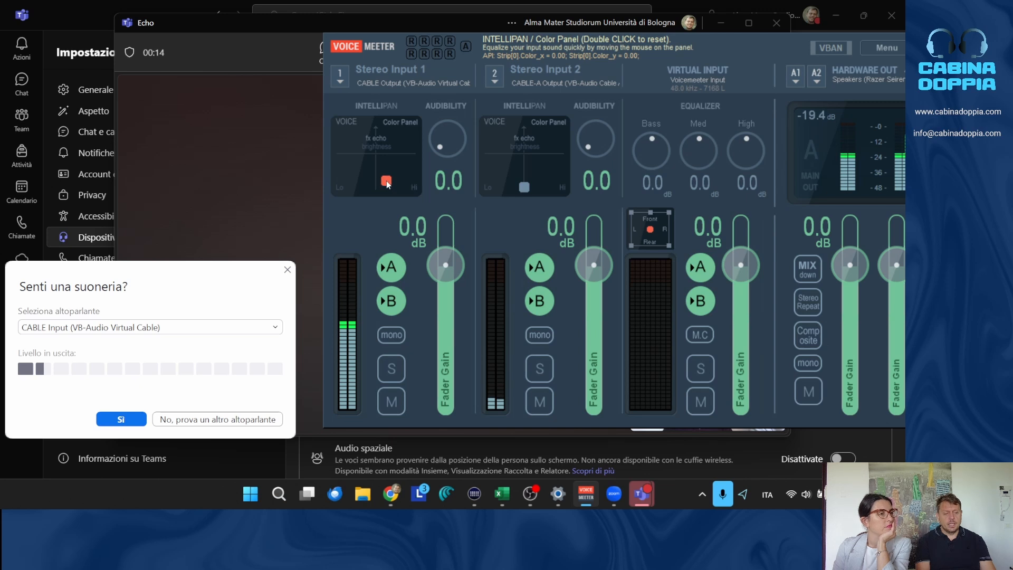
- Switch the Intellipan of Stereo Input 1 and Stereo Input 2 from the Color Panel to the 3D Panel
mouse_move(387, 182)
left_mouse_down()
mouse_move(341, 172)
mouse_move(382, 194)
mouse_move(354, 177)
mouse_move(394, 179)
mouse_move(382, 183)
mouse_move(369, 163)
mouse_move(375, 182)
mouse_move(368, 150)
mouse_move(378, 189)
left_mouse_up()
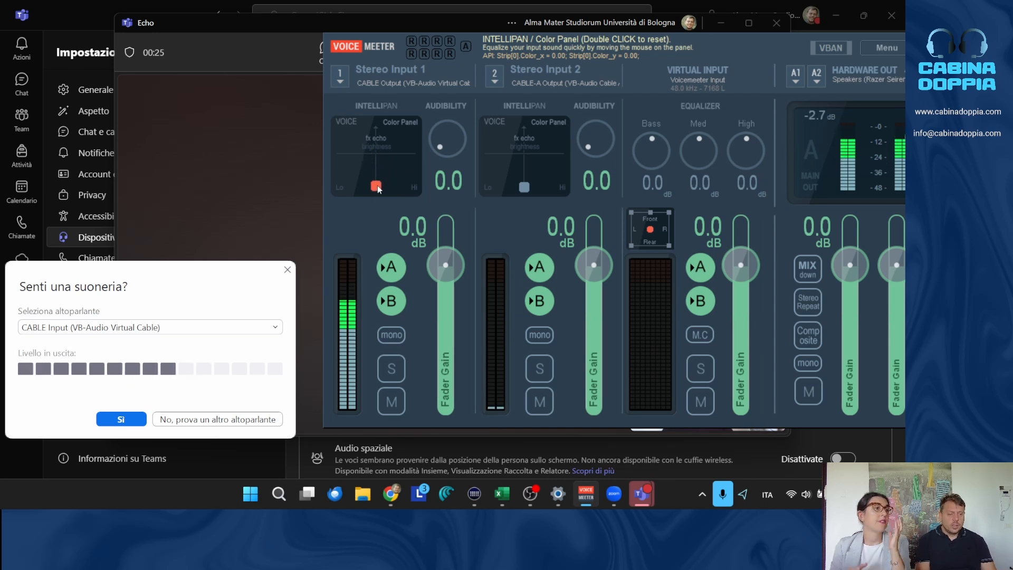
right_click(384, 154)
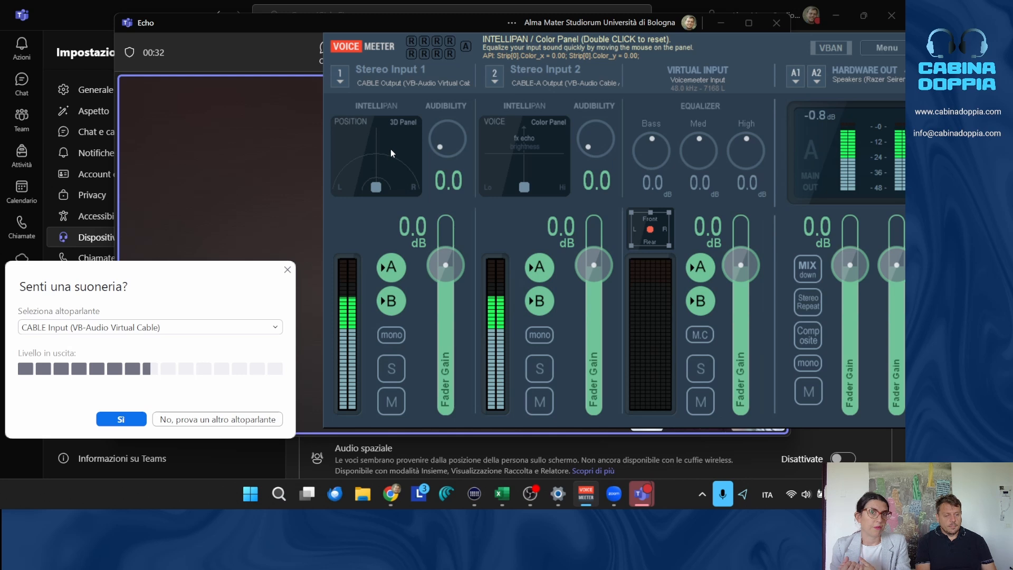
right_click(391, 153)
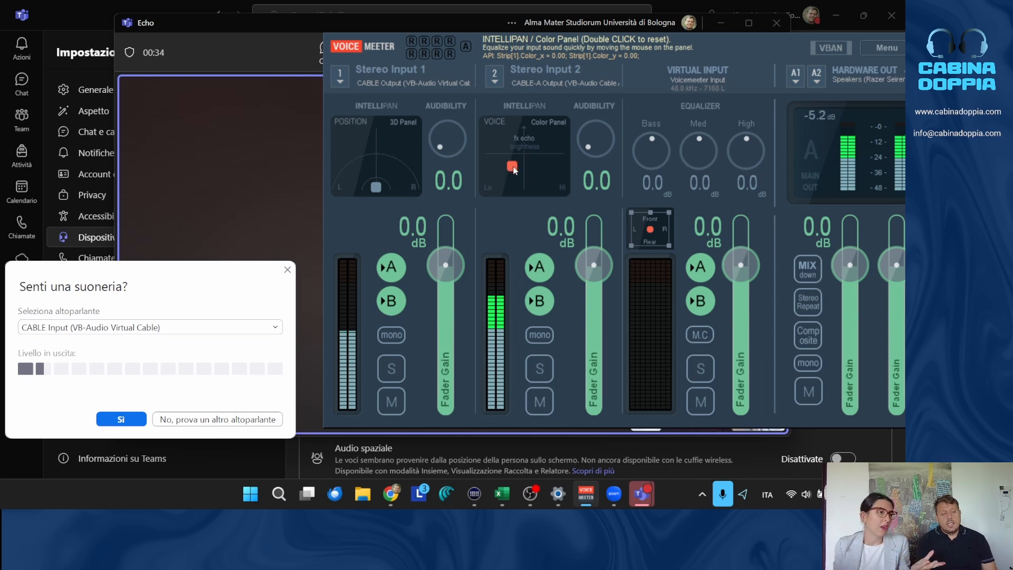
left_click_drag(515, 169, 524, 194)
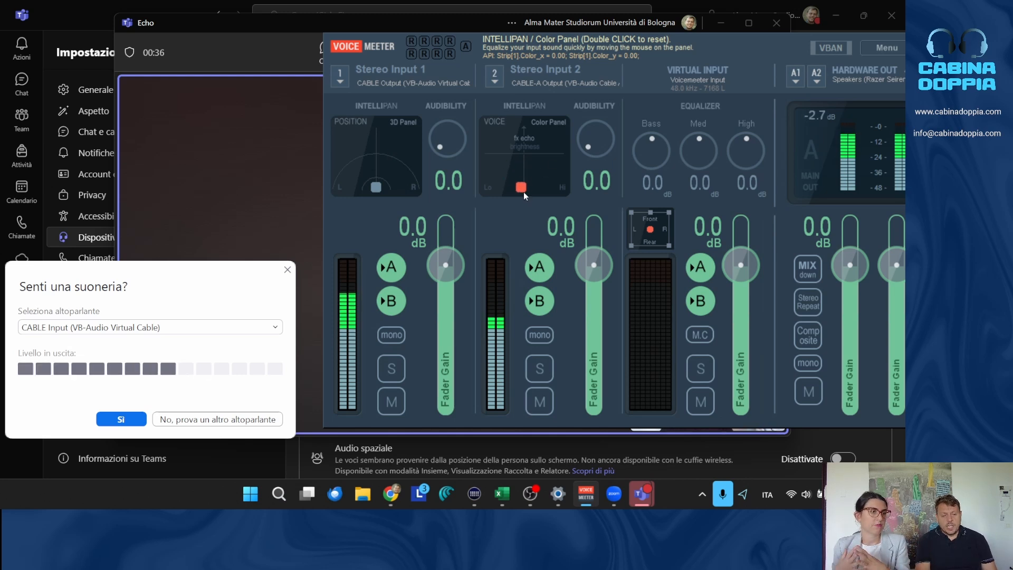
right_click(514, 156)
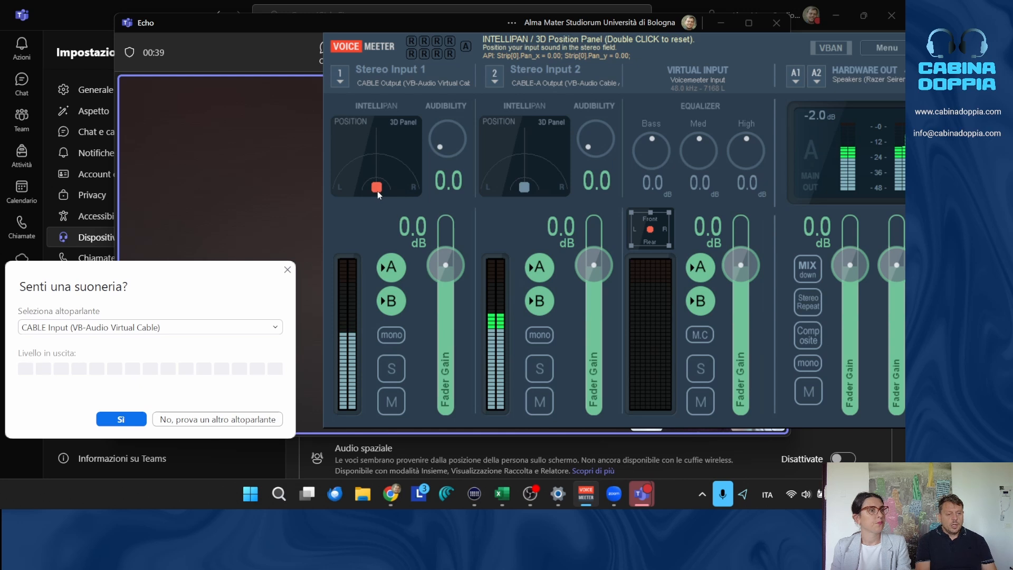
- Pan Stereo Input 1 fully left and Stereo Input 2 fully right, and reset both positions to the centre
left_click_drag(378, 191, 332, 188)
left_click_drag(521, 191, 583, 204)
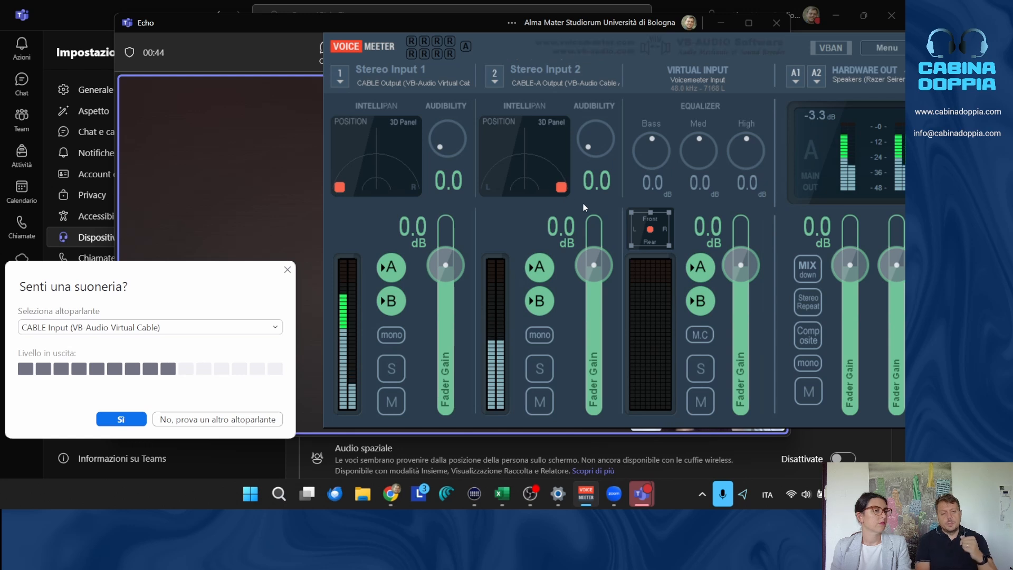
double_click(536, 167)
double_click(394, 169)
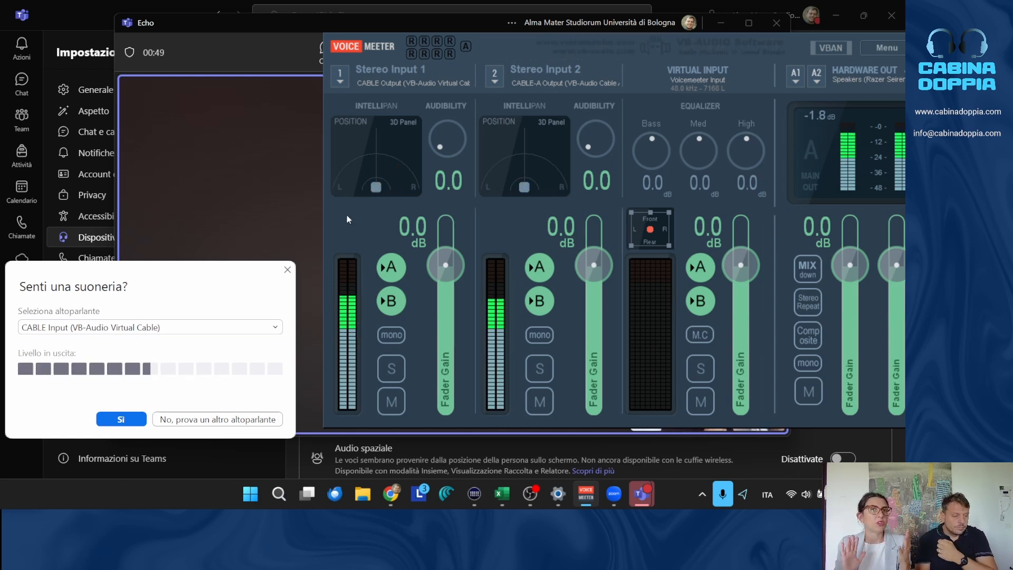
- Close the Zoom speaker test and the Teams test call window, and move Voicemeeter fully into view
left_click(288, 268)
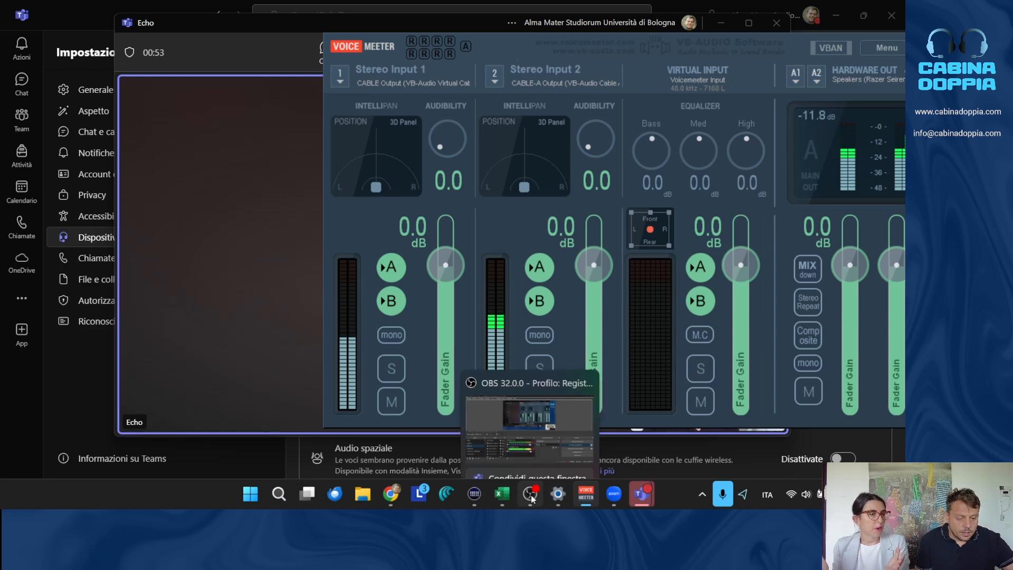
mouse_move(624, 494)
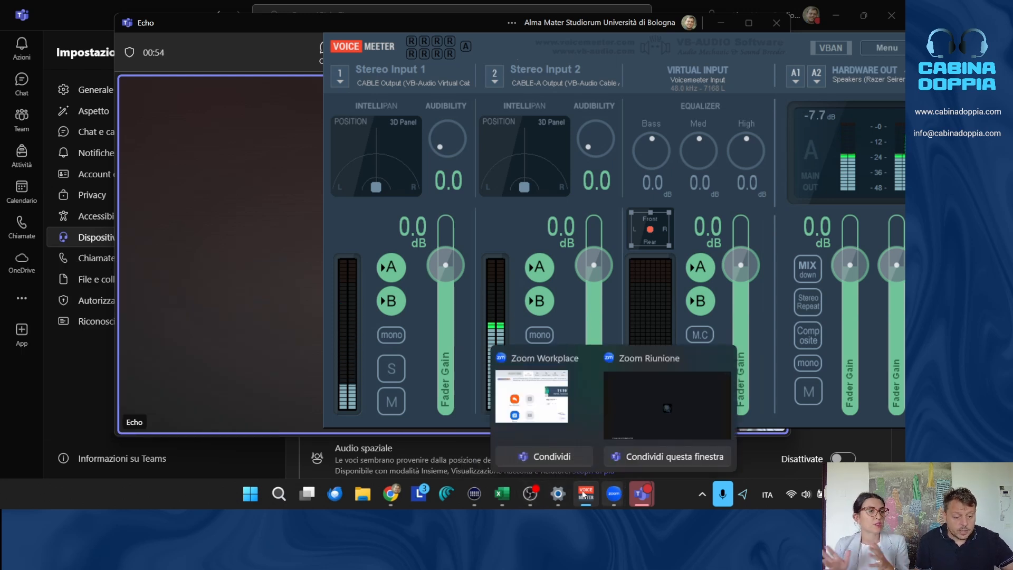
left_click(239, 84)
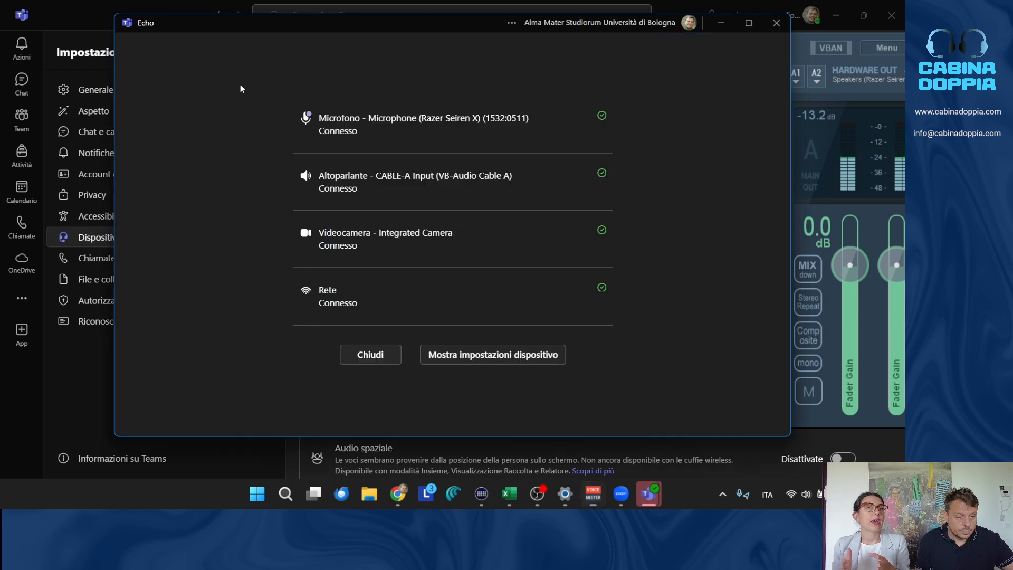
left_click(777, 23)
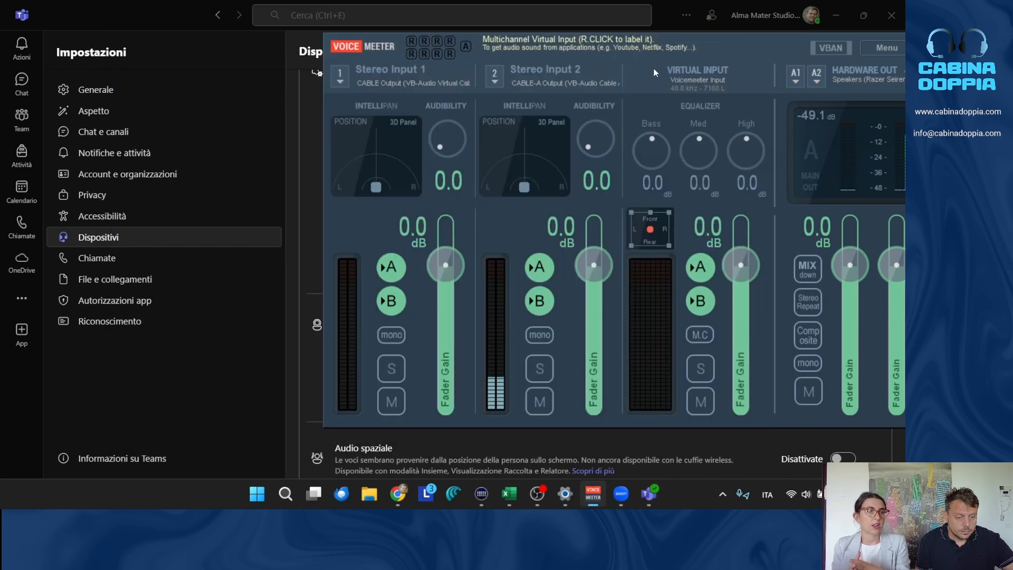
left_click_drag(598, 45, 408, 41)
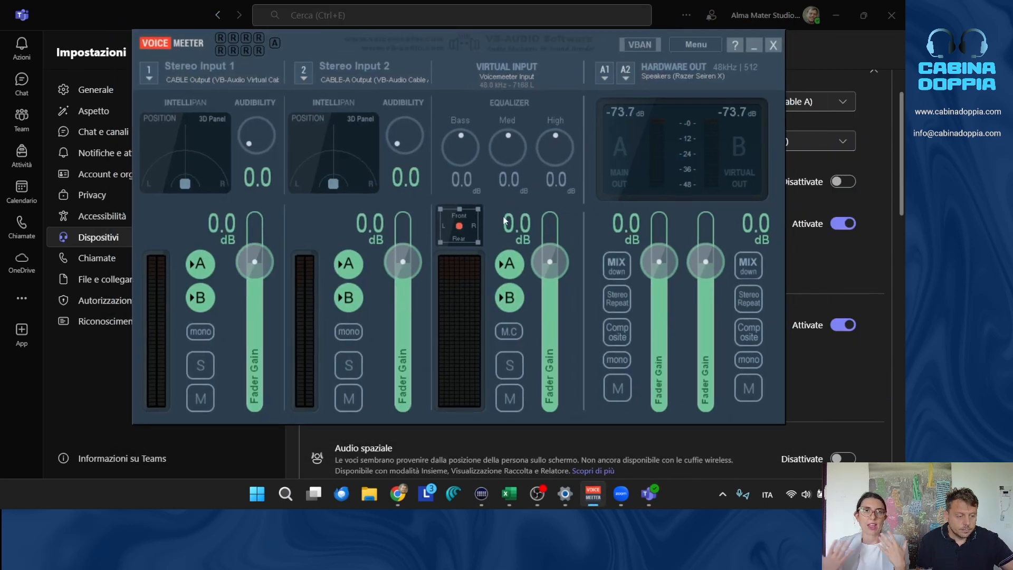